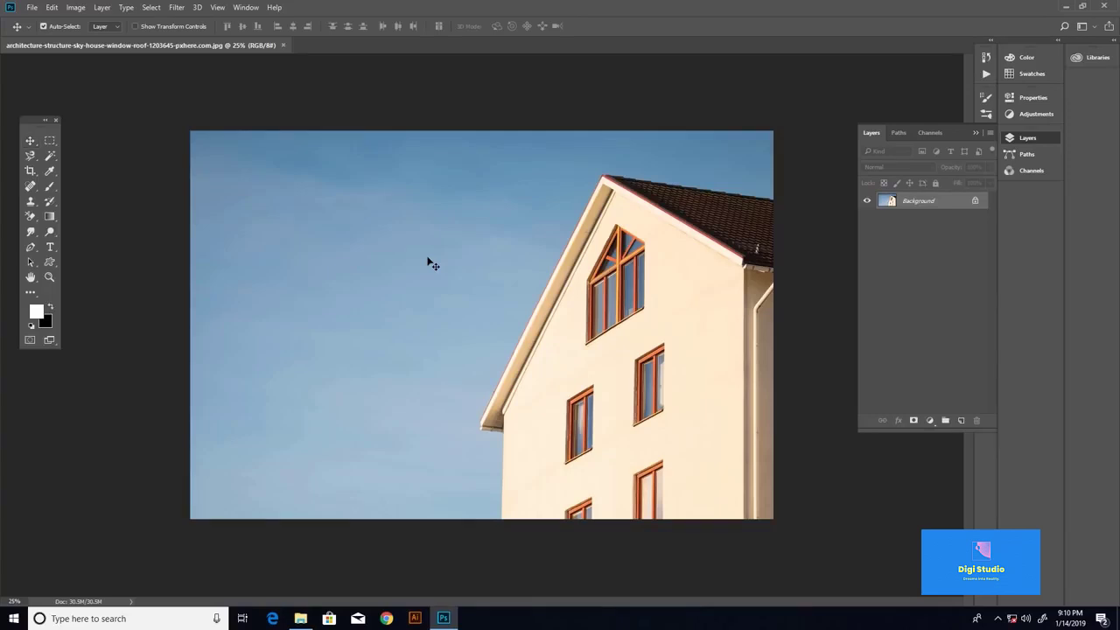
- Activate the standard Eraser Tool from the eraser group
{"action": "key", "text": "e"}
{"action": "right_click", "coordinate": [33, 216]}
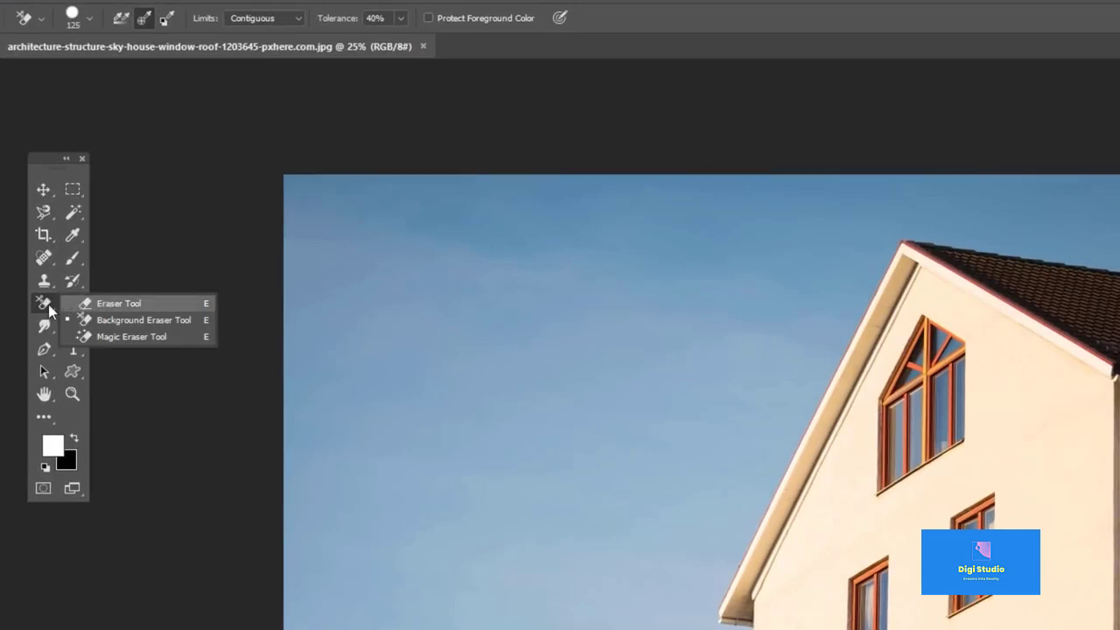
{"action": "left_click", "coordinate": [48, 310]}
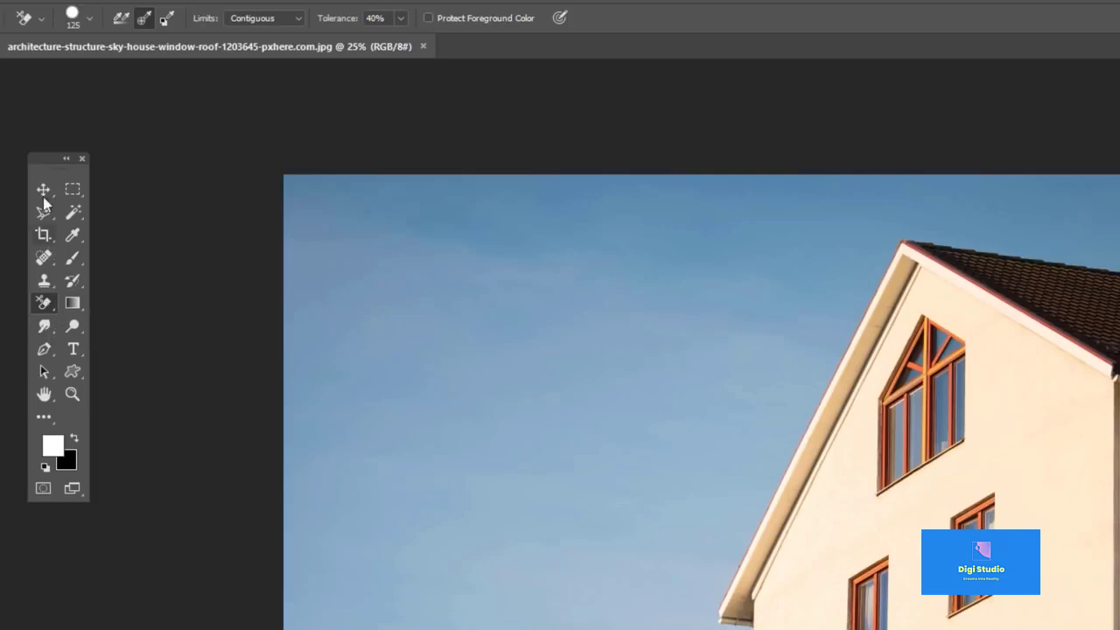
{"action": "left_click_drag", "start_coordinate": [44, 162], "coordinate": [53, 159]}
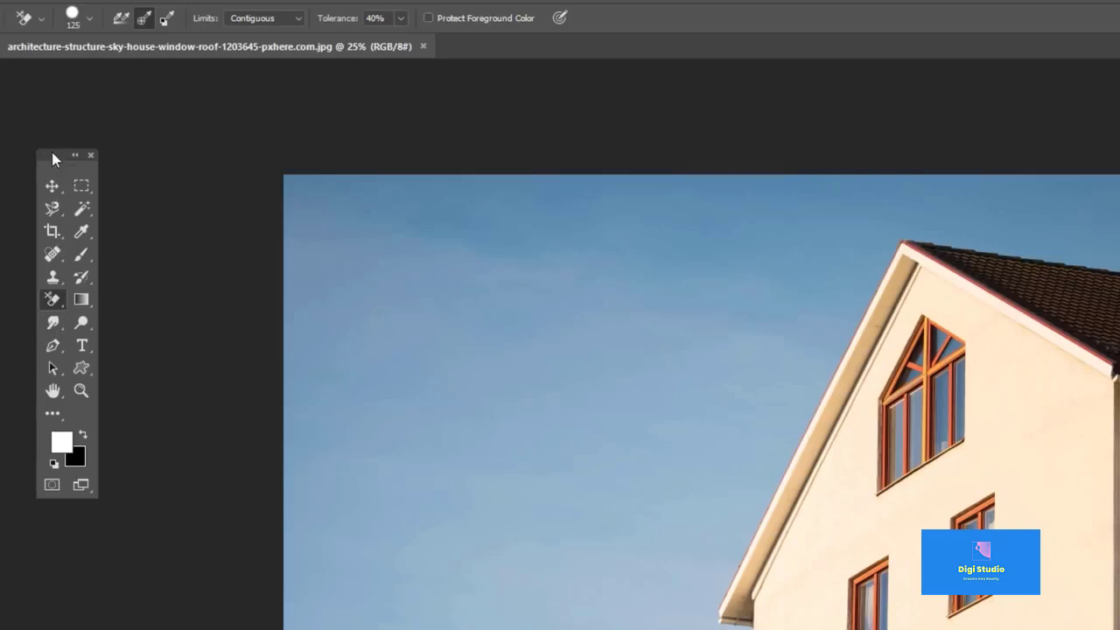
{"action": "right_click", "coordinate": [54, 302]}
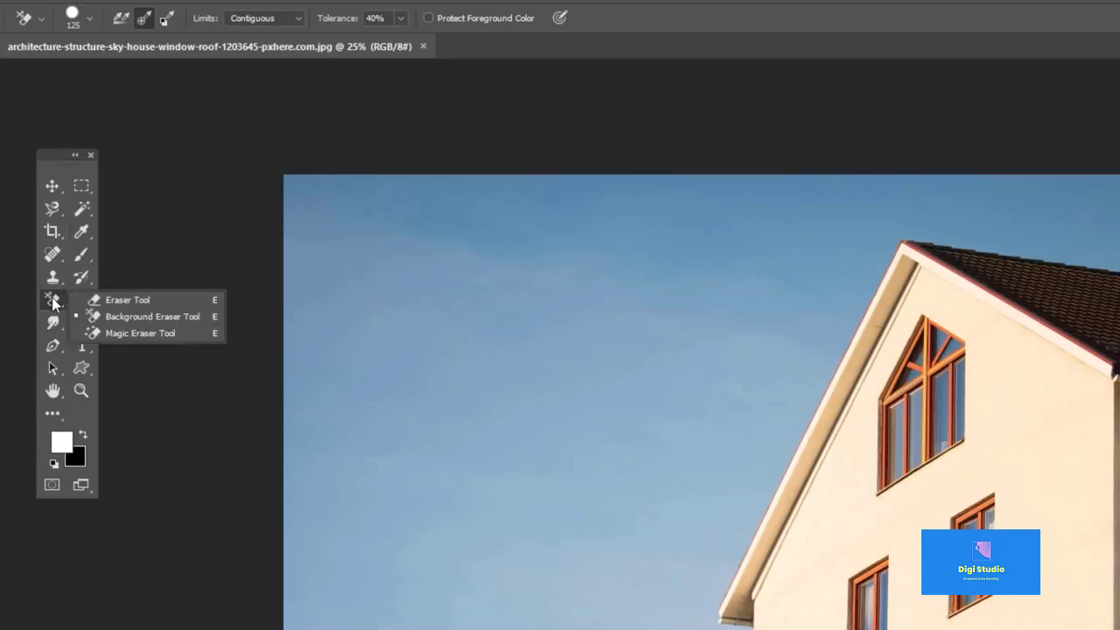
{"action": "left_click", "coordinate": [124, 300]}
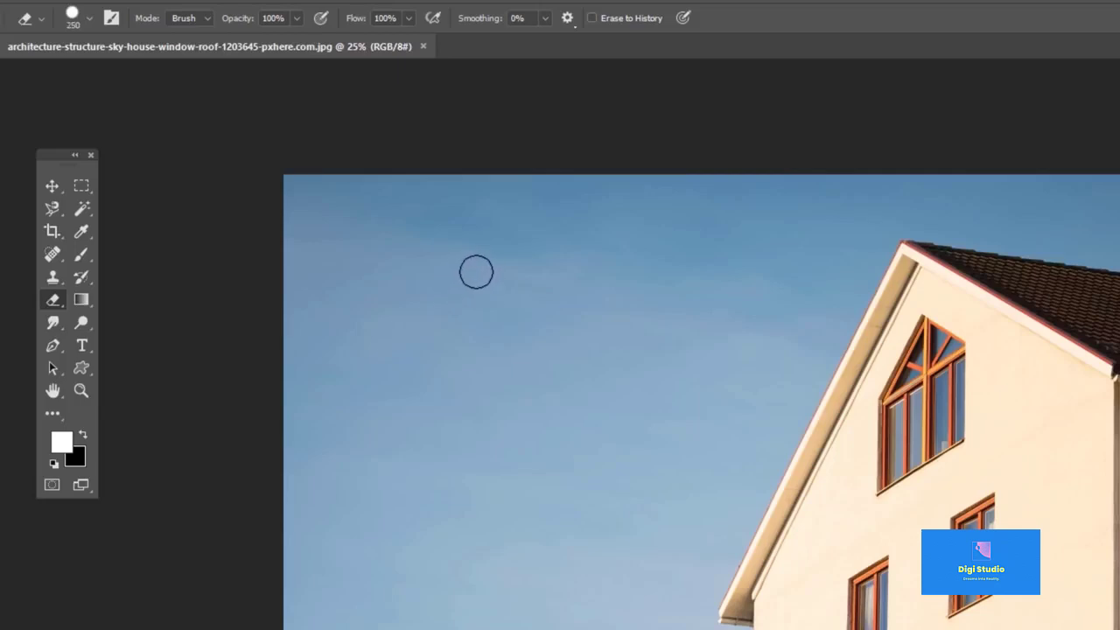
- Adjust the eraser brush size to 400 px
{"action": "key", "text": "bracketright"}
{"action": "key", "text": "bracketright"}
{"action": "key", "text": "bracketright"}
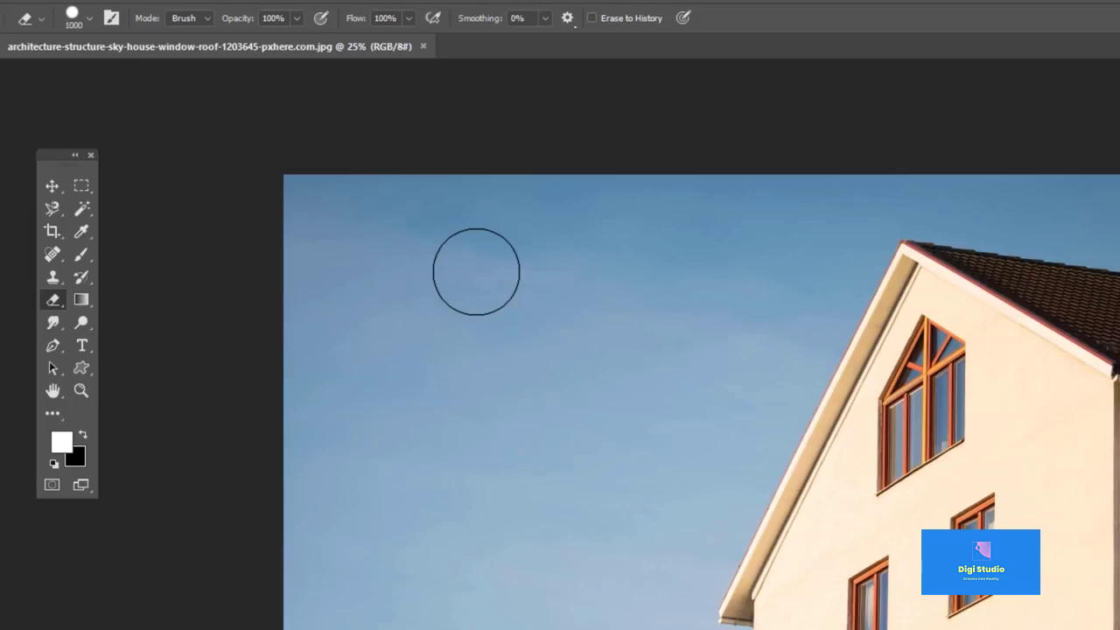
{"action": "key", "text": "bracketright"}
{"action": "key", "text": "bracketright"}
{"action": "key", "text": "bracketright"}
{"action": "key", "text": "bracketright"}
{"action": "key", "text": "bracketright"}
{"action": "key", "text": "bracketright"}
{"action": "key", "text": "bracketright"}
{"action": "key", "text": "bracketright"}
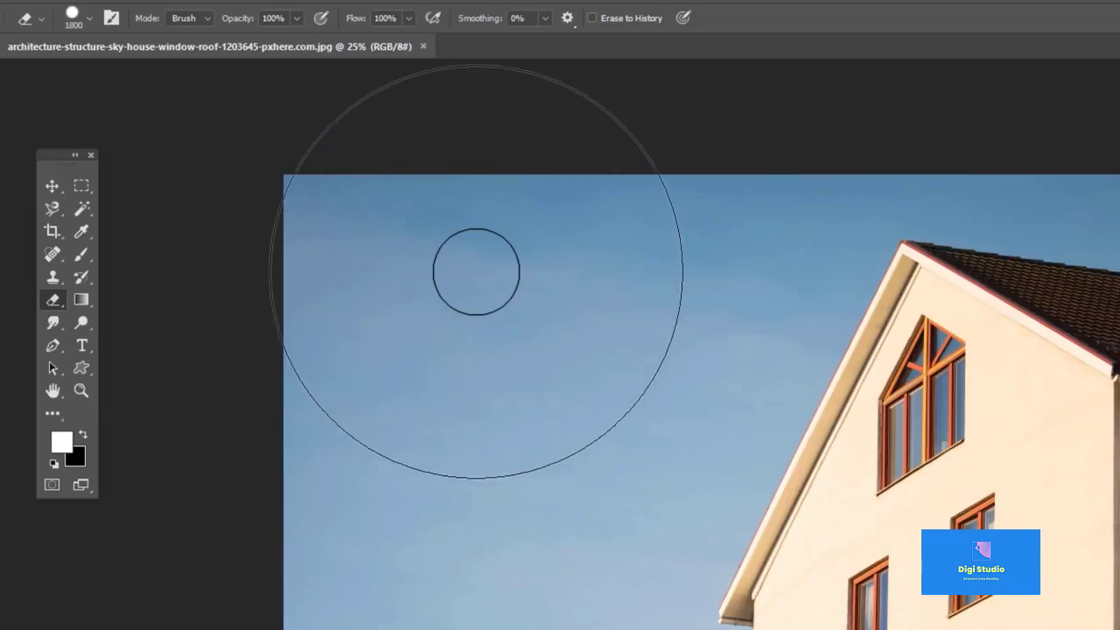
{"action": "key", "text": "bracketleft"}
{"action": "key", "text": "bracketleft"}
{"action": "key", "text": "bracketleft"}
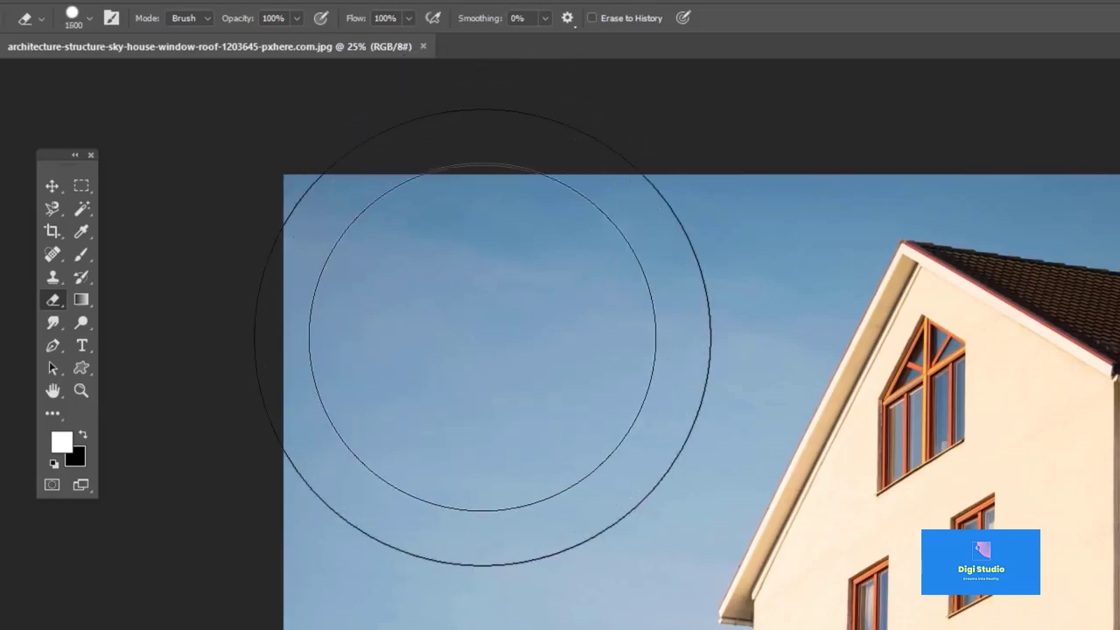
{"action": "key", "text": "bracketleft"}
{"action": "key", "text": "bracketleft"}
{"action": "key", "text": "bracketleft"}
{"action": "key", "text": "bracketleft"}
{"action": "key", "text": "bracketleft"}
{"action": "key", "text": "bracketleft"}
{"action": "key", "text": "bracketleft"}
{"action": "key", "text": "bracketleft"}
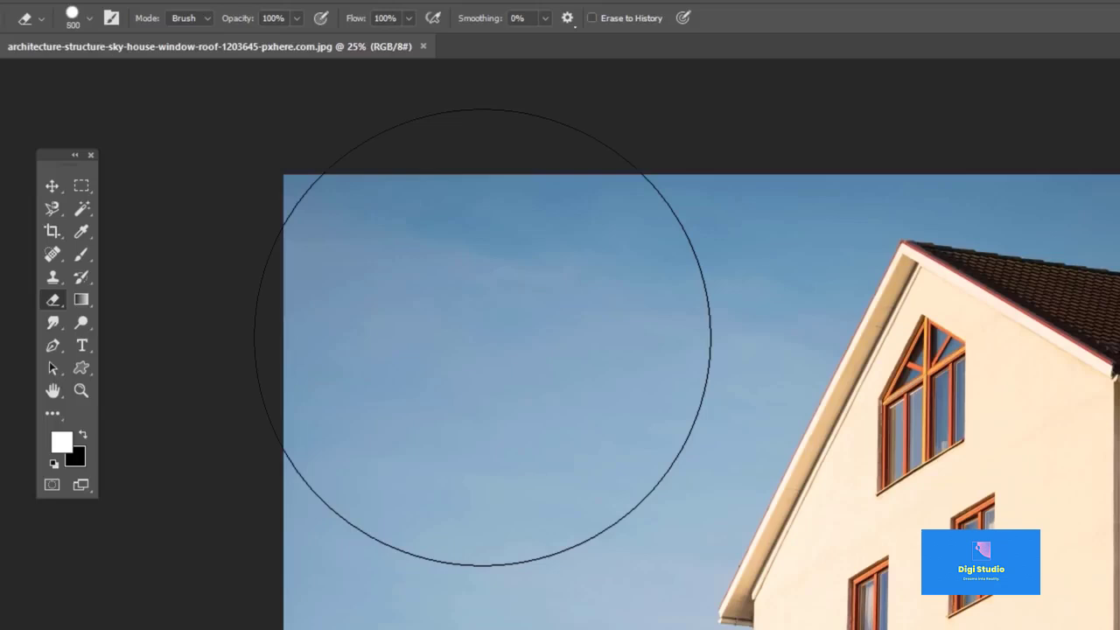
{"action": "key", "text": "bracketleft"}
{"action": "key", "text": "bracketleft"}
{"action": "key", "text": "bracketleft"}
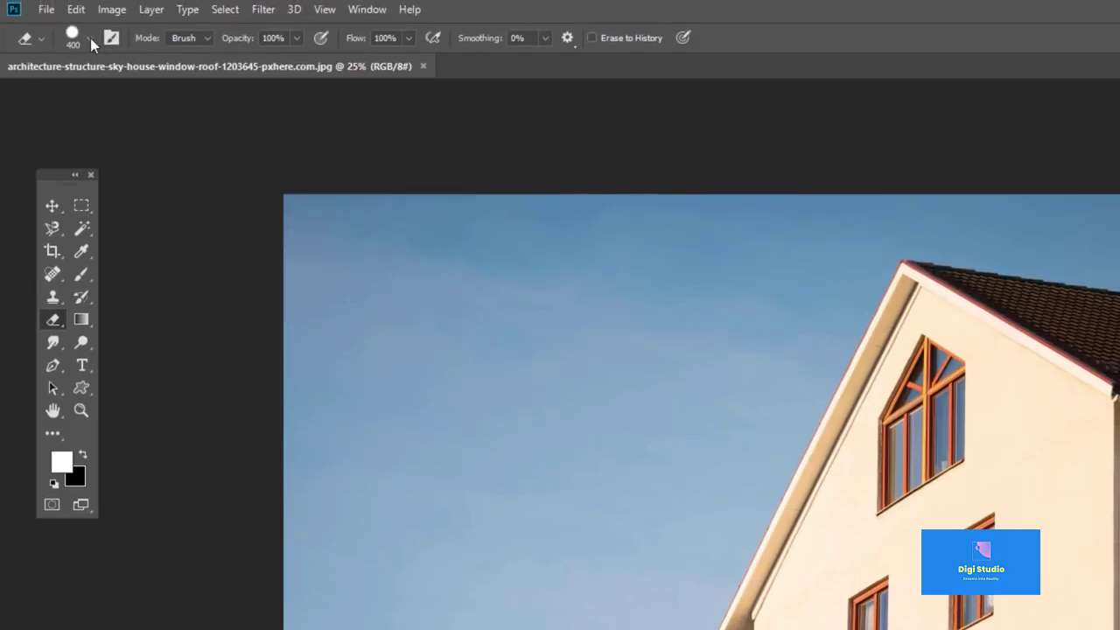
- Try the Soft Round eraser preset, return to a hard round one, and review the eraser mode options
{"action": "left_click", "coordinate": [90, 38]}
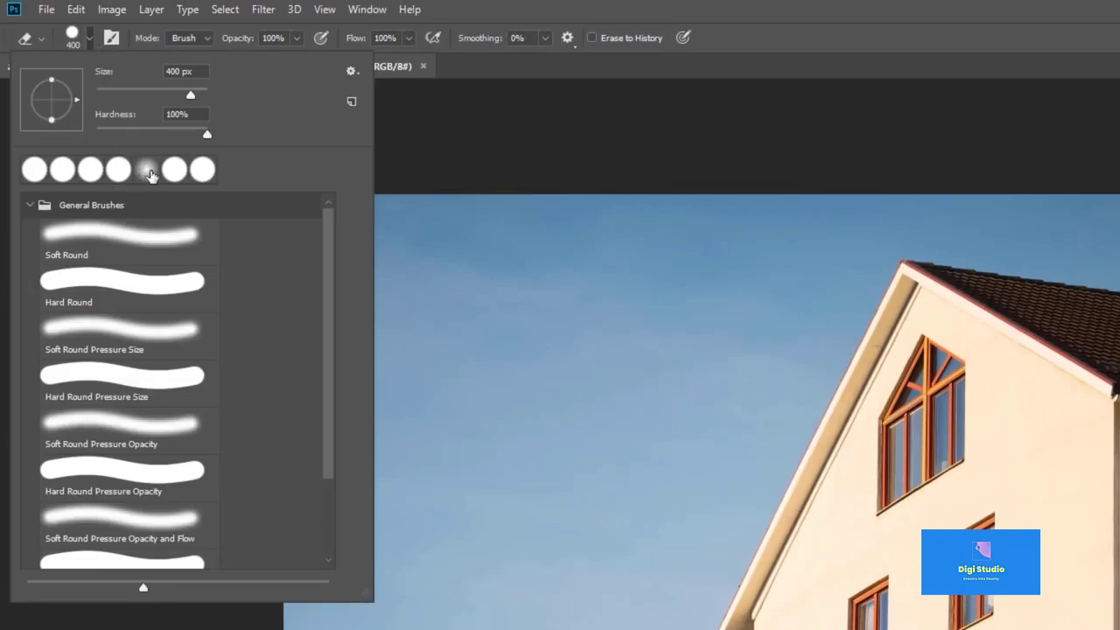
{"action": "left_click", "coordinate": [147, 169]}
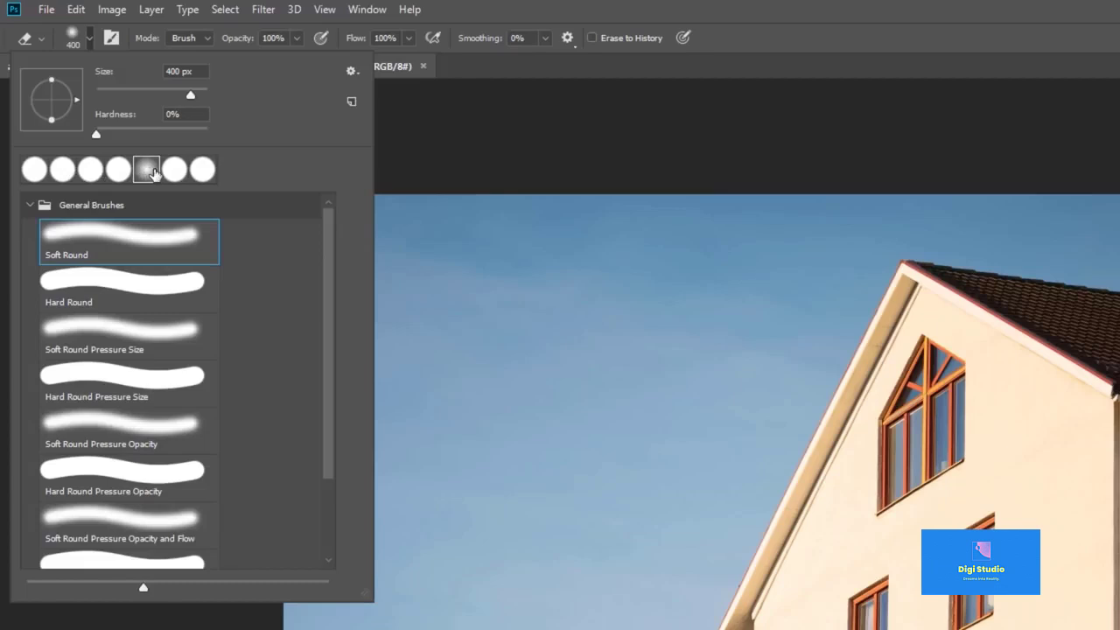
{"action": "left_click", "coordinate": [175, 170]}
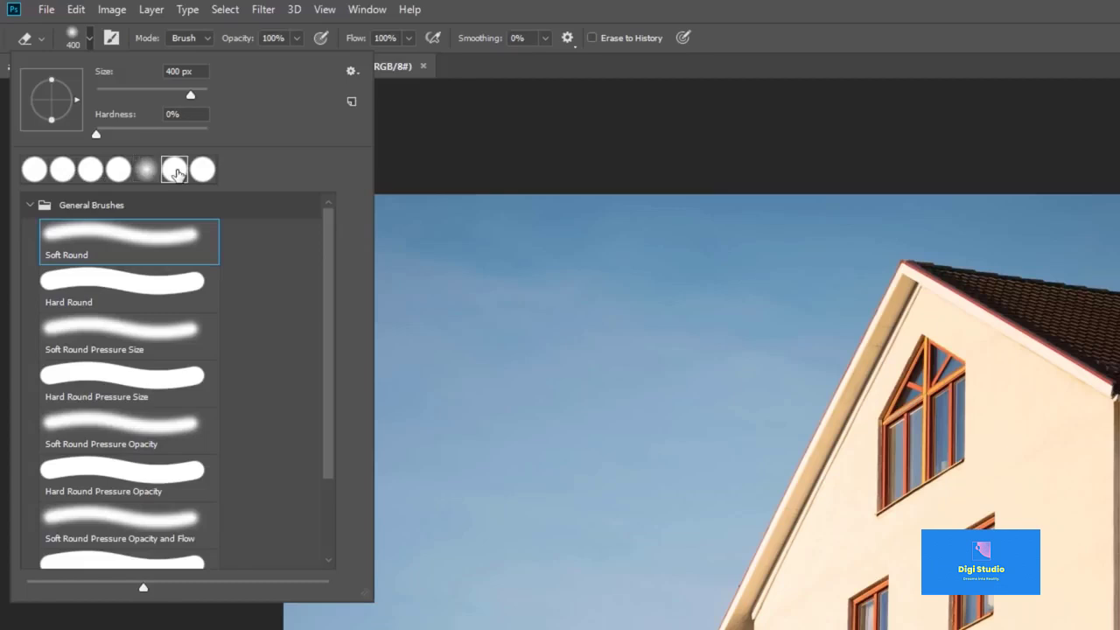
{"action": "left_click", "coordinate": [93, 40]}
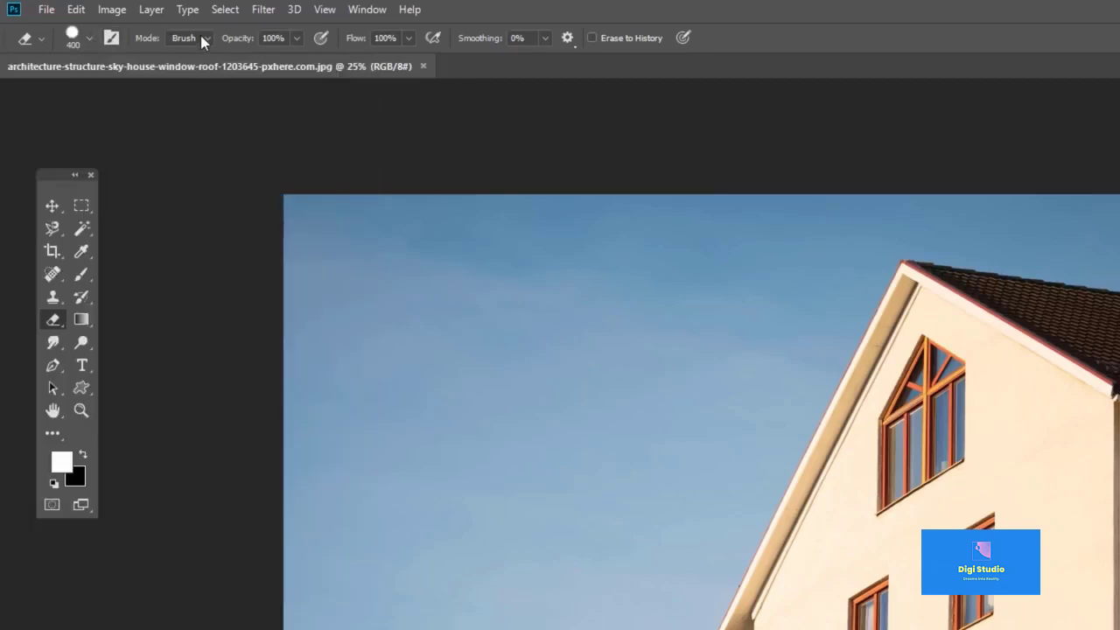
{"action": "left_click", "coordinate": [204, 41]}
{"action": "left_click", "coordinate": [203, 41]}
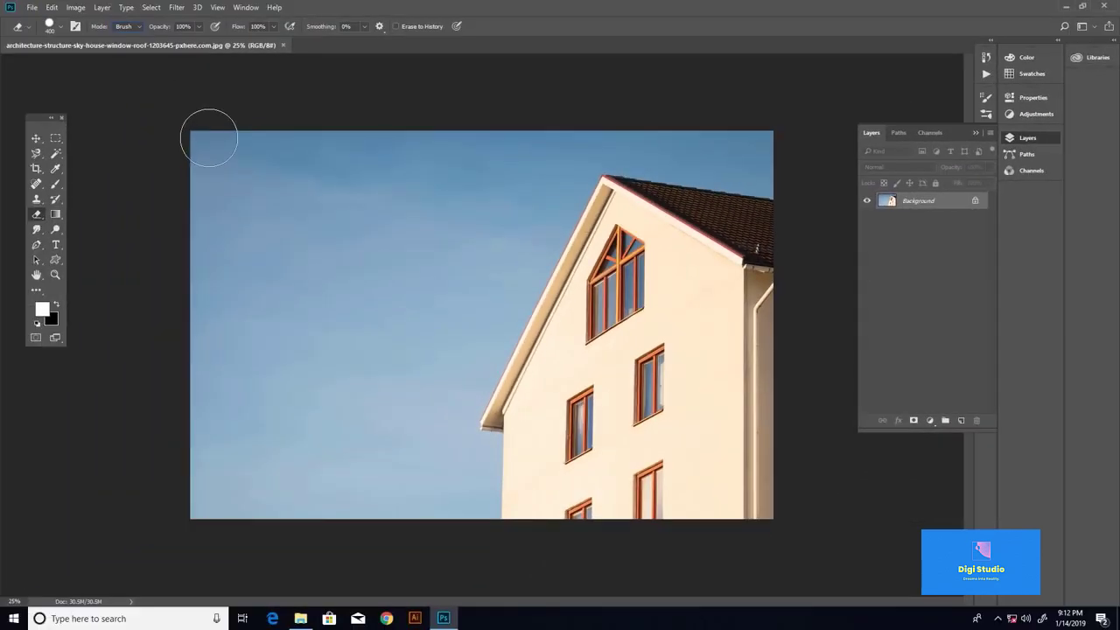
- Try erasing the upper-left sky on the locked Background layer and undo it
{"action": "mouse_move", "coordinate": [209, 139]}
{"action": "left_mouse_down"}
{"action": "mouse_move", "coordinate": [202, 174]}
{"action": "mouse_move", "coordinate": [235, 146]}
{"action": "mouse_move", "coordinate": [266, 152]}
{"action": "mouse_move", "coordinate": [219, 203]}
{"action": "mouse_move", "coordinate": [209, 263]}
{"action": "mouse_move", "coordinate": [234, 258]}
{"action": "mouse_move", "coordinate": [280, 203]}
{"action": "mouse_move", "coordinate": [294, 143]}
{"action": "mouse_move", "coordinate": [331, 164]}
{"action": "mouse_move", "coordinate": [243, 294]}
{"action": "mouse_move", "coordinate": [201, 304]}
{"action": "mouse_move", "coordinate": [213, 324]}
{"action": "mouse_move", "coordinate": [265, 294]}
{"action": "mouse_move", "coordinate": [339, 214]}
{"action": "mouse_move", "coordinate": [361, 175]}
{"action": "mouse_move", "coordinate": [356, 144]}
{"action": "mouse_move", "coordinate": [401, 150]}
{"action": "mouse_move", "coordinate": [358, 241]}
{"action": "mouse_move", "coordinate": [293, 297]}
{"action": "mouse_move", "coordinate": [202, 328]}
{"action": "left_mouse_up"}
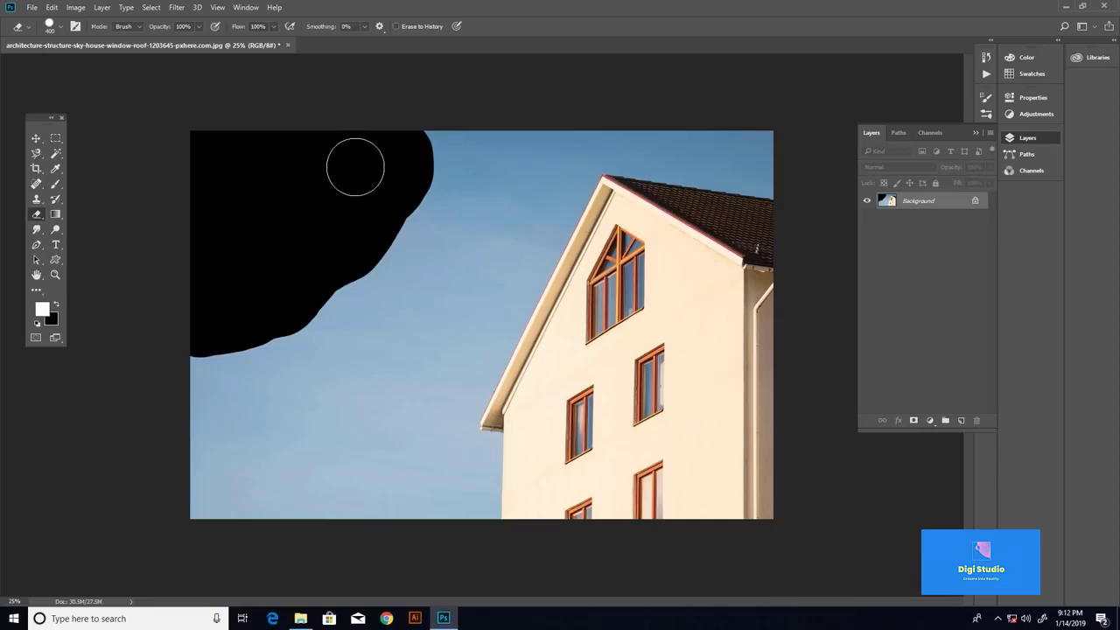
{"action": "key", "text": "ctrl+z"}
- Set the background colour to a bright, fully saturated golden yellow
{"action": "left_click", "coordinate": [49, 324]}
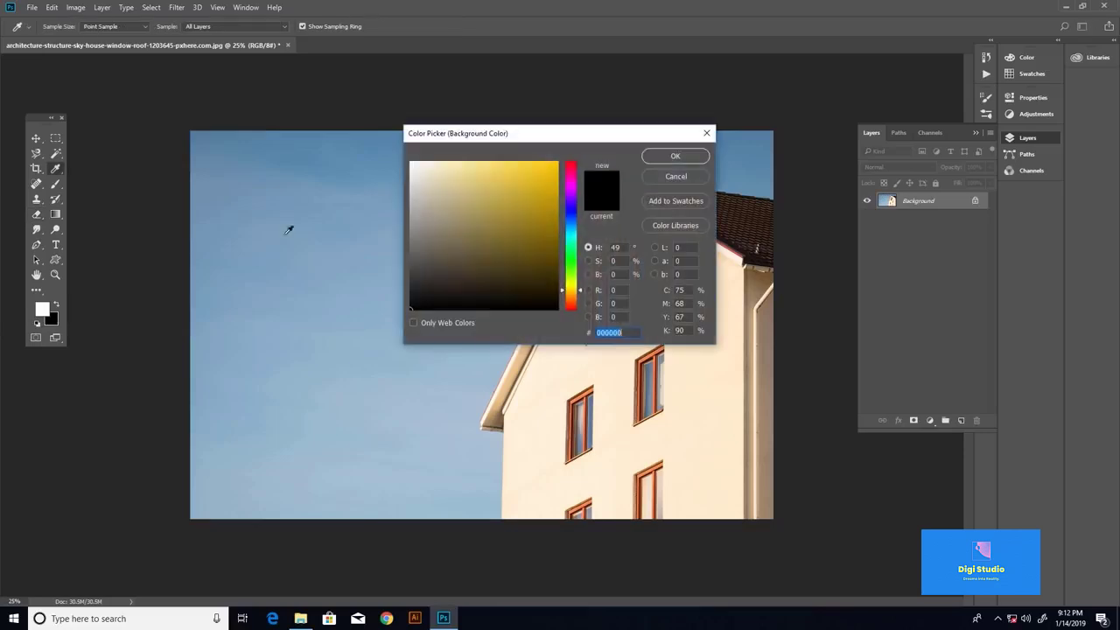
{"action": "left_click", "coordinate": [525, 187]}
{"action": "left_click", "coordinate": [557, 162]}
{"action": "left_click", "coordinate": [665, 156]}
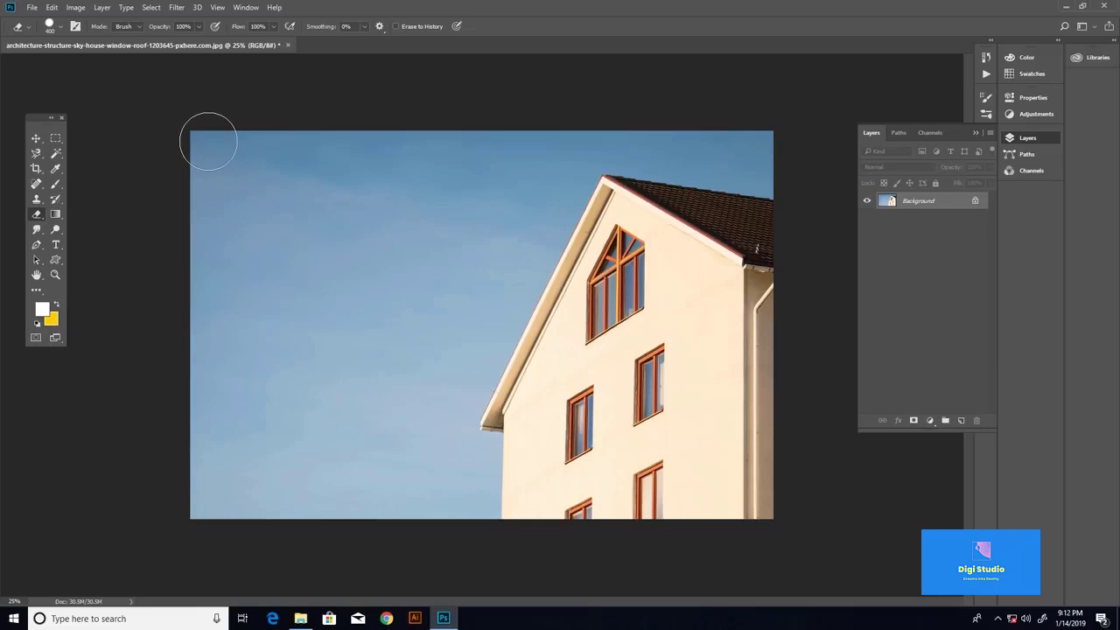
- Try erasing the sky along the photo's left edge to the yellow background colour and undo it
{"action": "mouse_move", "coordinate": [208, 140]}
{"action": "left_mouse_down"}
{"action": "mouse_move", "coordinate": [203, 183]}
{"action": "mouse_move", "coordinate": [228, 129]}
{"action": "mouse_move", "coordinate": [243, 180]}
{"action": "mouse_move", "coordinate": [203, 236]}
{"action": "mouse_move", "coordinate": [195, 218]}
{"action": "mouse_move", "coordinate": [216, 289]}
{"action": "mouse_move", "coordinate": [263, 157]}
{"action": "mouse_move", "coordinate": [304, 142]}
{"action": "mouse_move", "coordinate": [269, 226]}
{"action": "mouse_move", "coordinate": [258, 311]}
{"action": "mouse_move", "coordinate": [198, 324]}
{"action": "mouse_move", "coordinate": [217, 398]}
{"action": "mouse_move", "coordinate": [184, 495]}
{"action": "mouse_move", "coordinate": [186, 360]}
{"action": "mouse_move", "coordinate": [204, 465]}
{"action": "mouse_move", "coordinate": [235, 480]}
{"action": "mouse_move", "coordinate": [266, 305]}
{"action": "mouse_move", "coordinate": [347, 132]}
{"action": "mouse_move", "coordinate": [359, 132]}
{"action": "mouse_move", "coordinate": [262, 505]}
{"action": "left_mouse_up"}
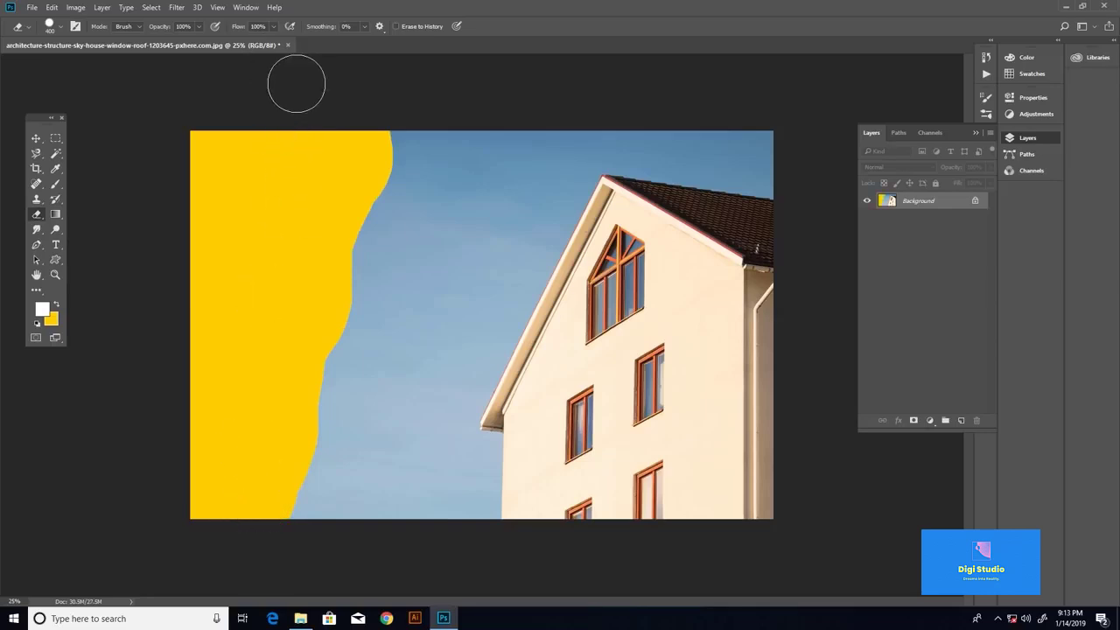
{"action": "key", "text": "ctrl+z"}
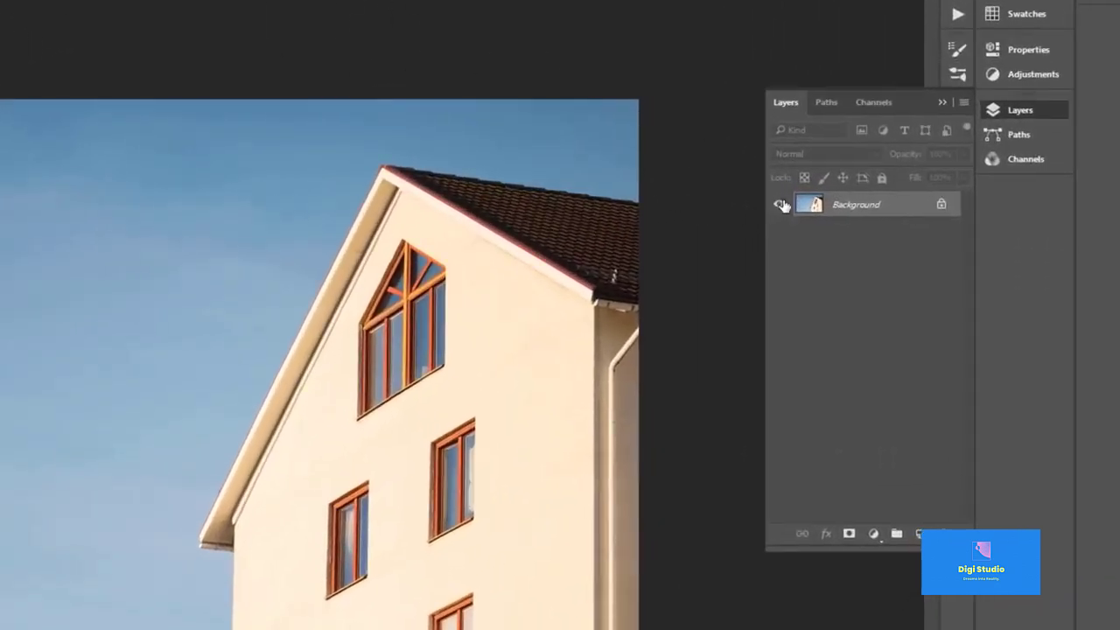
- Convert the locked Background into the editable Layer 0 and add an empty layer beneath it
{"action": "double_click", "coordinate": [865, 210]}
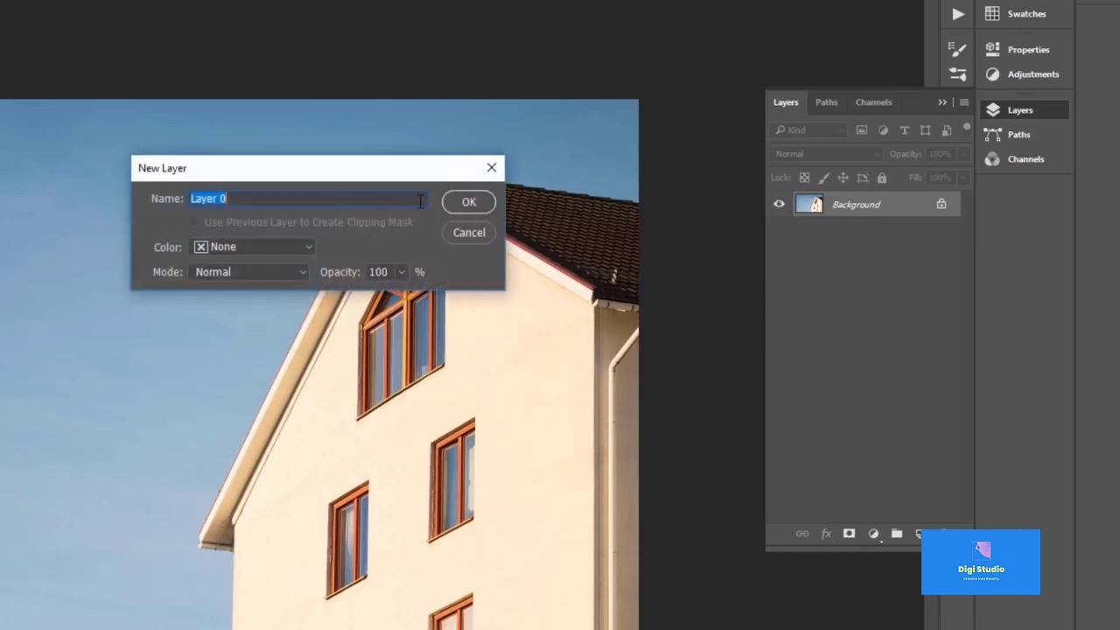
{"action": "left_click", "coordinate": [467, 203]}
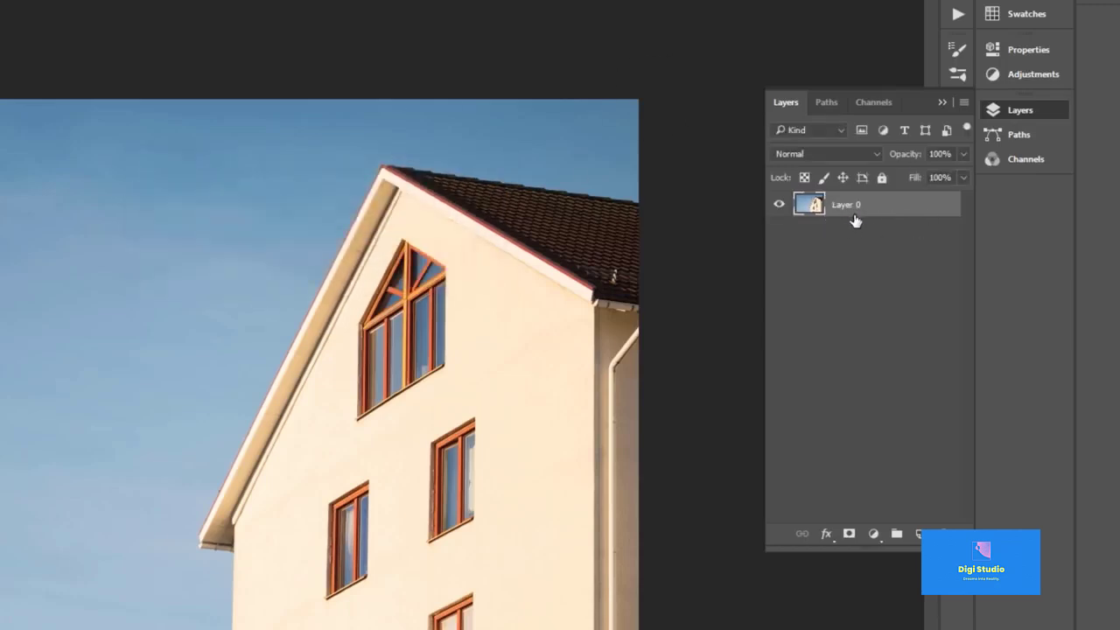
{"action": "left_click", "coordinate": [919, 533]}
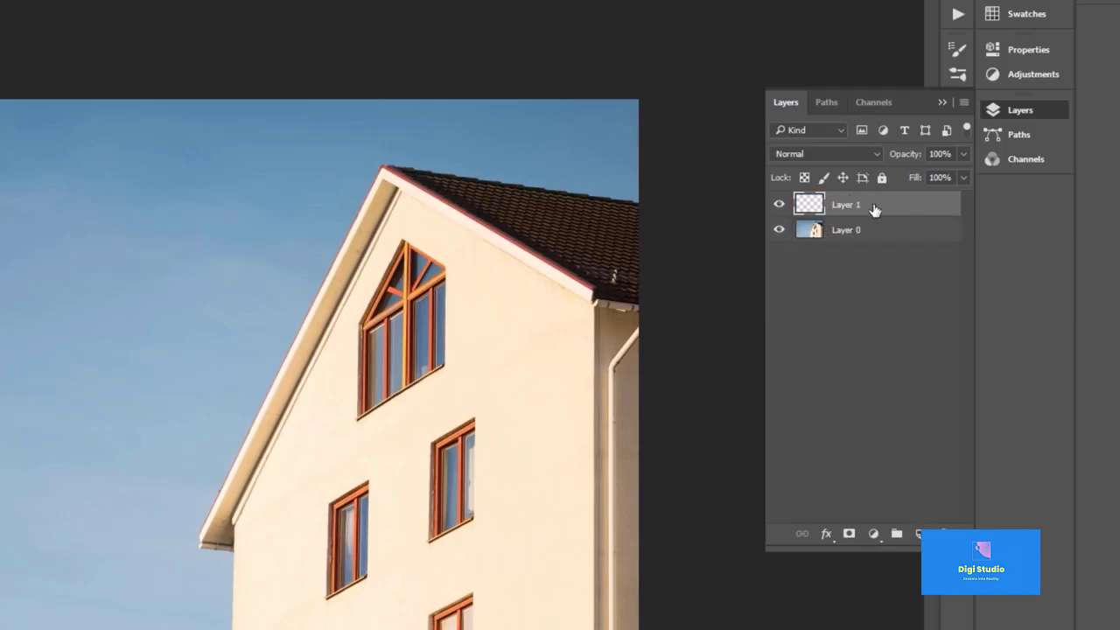
{"action": "left_click_drag", "start_coordinate": [876, 216], "coordinate": [878, 243]}
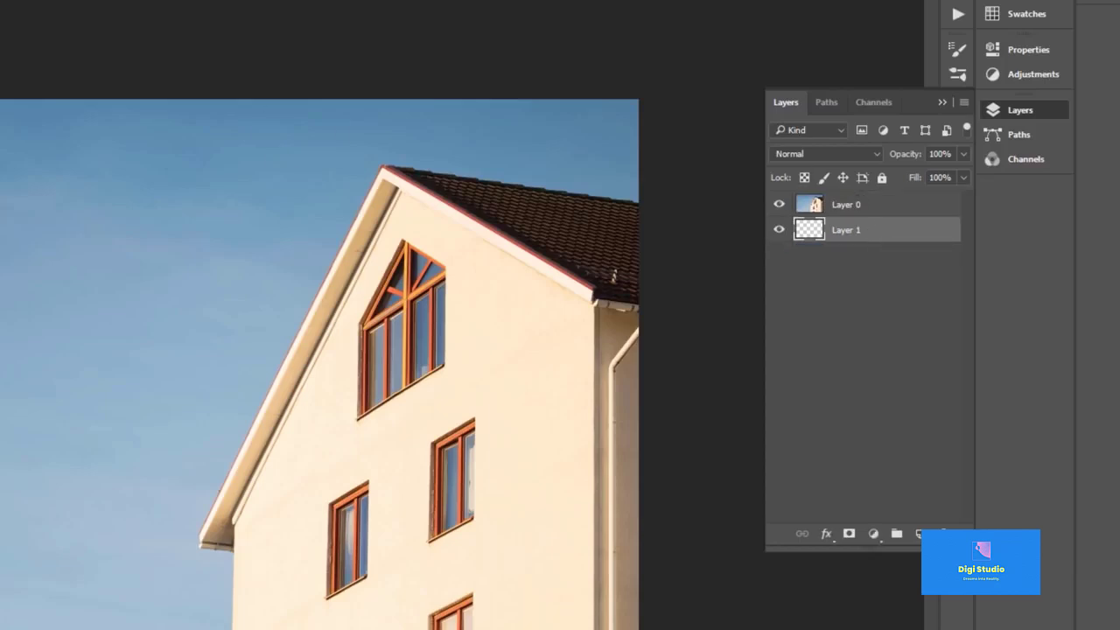
- Fill the empty lower layer with the golden yellow and check it by hiding and reshowing Layer 0
{"action": "key", "text": "alt+BackSpace"}
{"action": "left_click", "coordinate": [829, 208]}
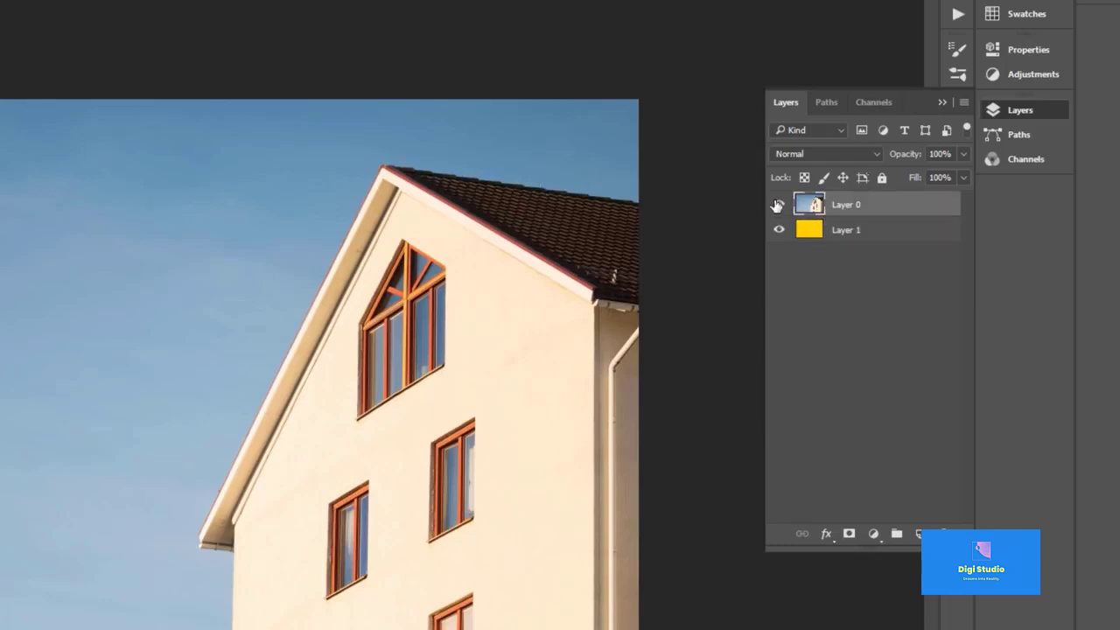
{"action": "left_click", "coordinate": [780, 204]}
{"action": "left_click", "coordinate": [779, 205]}
- Rename the yellow fill layer as BG
{"action": "double_click", "coordinate": [846, 231]}
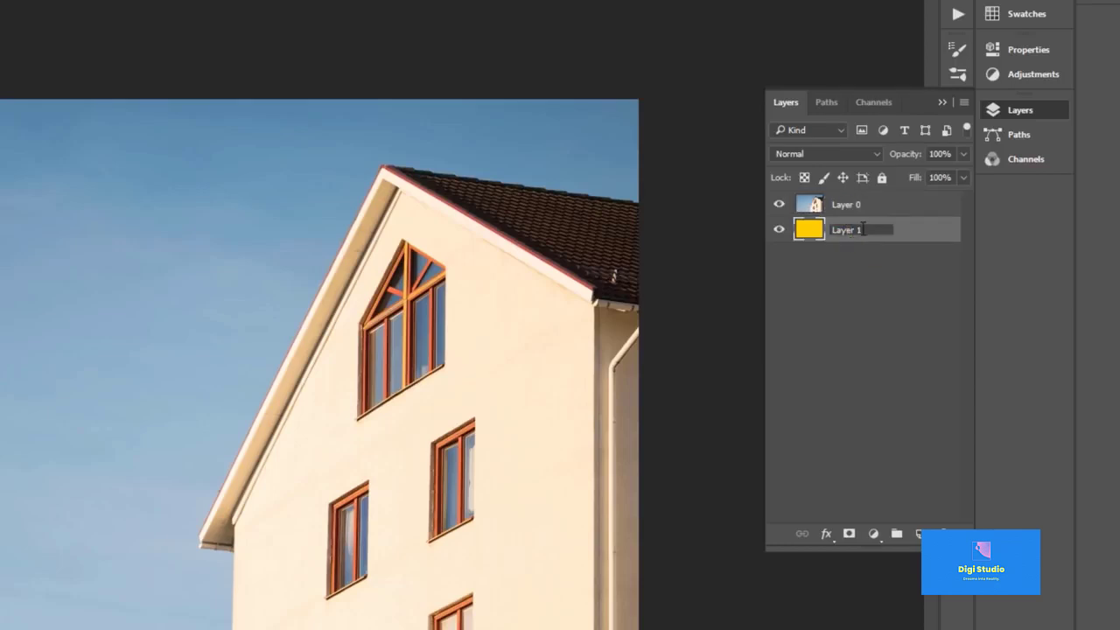
{"action": "left_click_drag", "start_coordinate": [862, 229], "coordinate": [815, 225]}
{"action": "type", "text": "BG"}
{"action": "key", "text": "Return"}
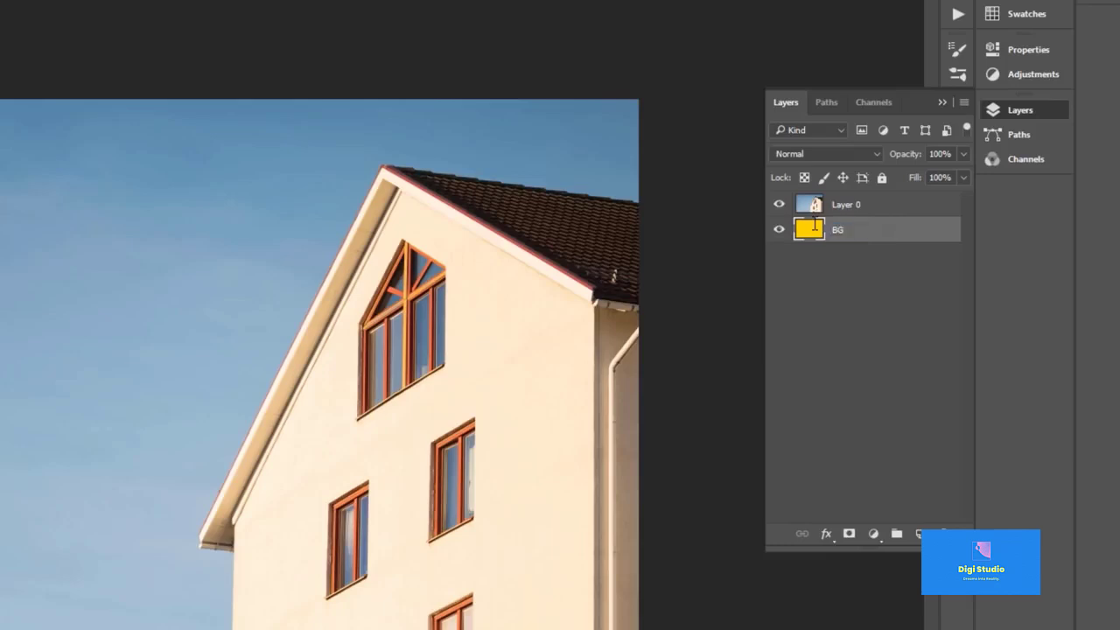
- Try erasing the upper-left sky on Layer 0 above the yellow layer and undo it
{"action": "left_click", "coordinate": [830, 207]}
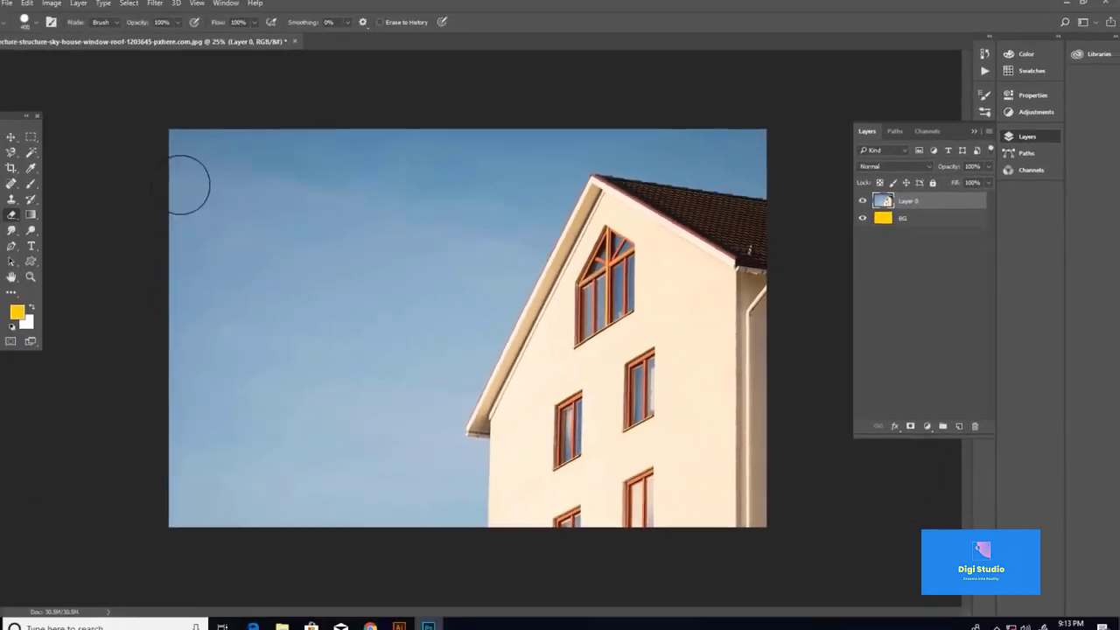
{"action": "mouse_move", "coordinate": [205, 132]}
{"action": "left_mouse_down"}
{"action": "mouse_move", "coordinate": [193, 163]}
{"action": "mouse_move", "coordinate": [219, 133]}
{"action": "mouse_move", "coordinate": [188, 218]}
{"action": "mouse_move", "coordinate": [275, 141]}
{"action": "mouse_move", "coordinate": [224, 219]}
{"action": "mouse_move", "coordinate": [202, 273]}
{"action": "mouse_move", "coordinate": [204, 306]}
{"action": "mouse_move", "coordinate": [249, 228]}
{"action": "mouse_move", "coordinate": [306, 178]}
{"action": "mouse_move", "coordinate": [328, 128]}
{"action": "mouse_move", "coordinate": [253, 290]}
{"action": "mouse_move", "coordinate": [189, 359]}
{"action": "mouse_move", "coordinate": [210, 276]}
{"action": "mouse_move", "coordinate": [371, 140]}
{"action": "mouse_move", "coordinate": [304, 270]}
{"action": "mouse_move", "coordinate": [200, 418]}
{"action": "mouse_move", "coordinate": [197, 509]}
{"action": "mouse_move", "coordinate": [219, 506]}
{"action": "mouse_move", "coordinate": [246, 366]}
{"action": "mouse_move", "coordinate": [360, 257]}
{"action": "mouse_move", "coordinate": [414, 135]}
{"action": "mouse_move", "coordinate": [341, 249]}
{"action": "left_mouse_up"}
{"action": "key", "text": "ctrl+z"}
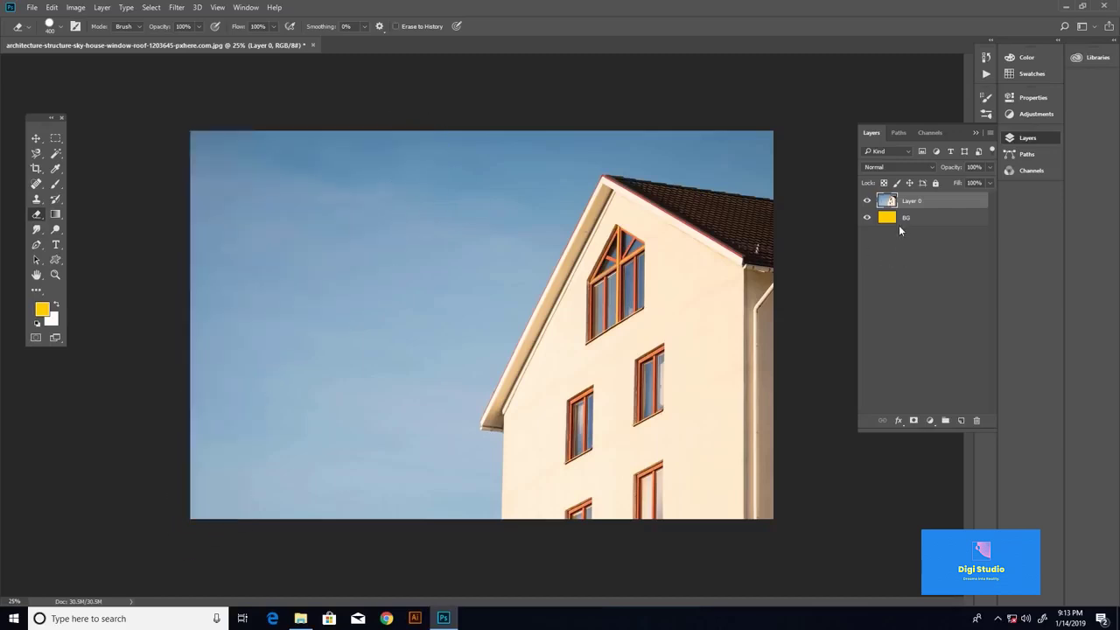
- Hide the BG layer and make Layer 0 the active layer
{"action": "left_click", "coordinate": [901, 222]}
{"action": "left_click", "coordinate": [867, 218]}
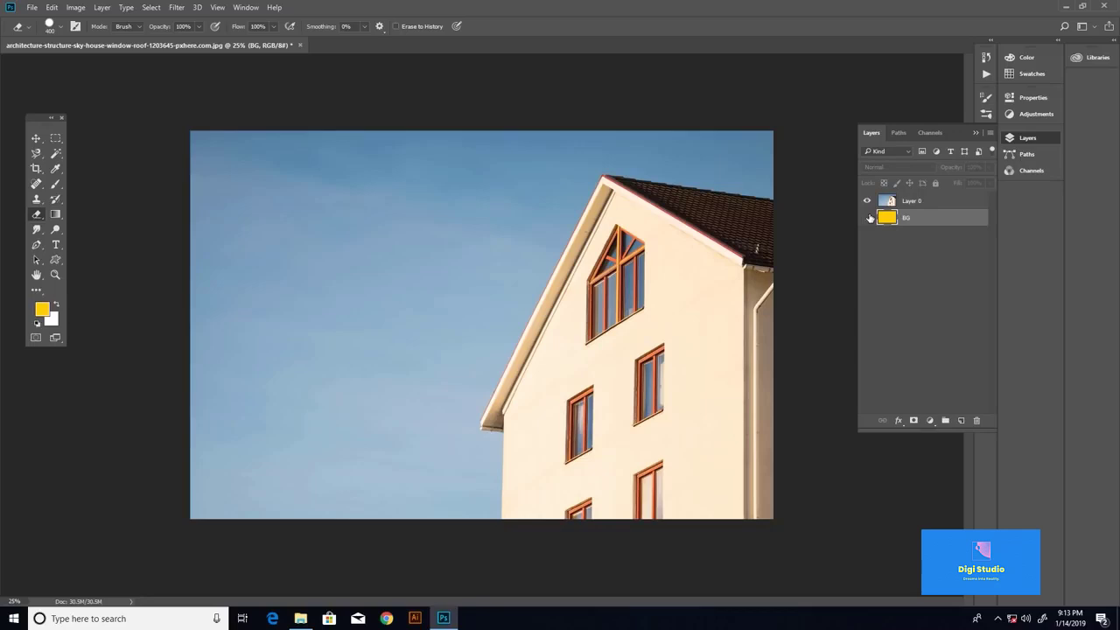
{"action": "left_click", "coordinate": [912, 202]}
- Try erasing the left part of the sky on Layer 0 to transparency with the hard brush and undo it
{"action": "mouse_move", "coordinate": [253, 187]}
{"action": "left_mouse_down"}
{"action": "mouse_move", "coordinate": [178, 173]}
{"action": "mouse_move", "coordinate": [234, 165]}
{"action": "mouse_move", "coordinate": [247, 198]}
{"action": "mouse_move", "coordinate": [195, 278]}
{"action": "mouse_move", "coordinate": [260, 220]}
{"action": "mouse_move", "coordinate": [231, 311]}
{"action": "mouse_move", "coordinate": [279, 151]}
{"action": "mouse_move", "coordinate": [301, 138]}
{"action": "mouse_move", "coordinate": [275, 328]}
{"action": "mouse_move", "coordinate": [282, 197]}
{"action": "mouse_move", "coordinate": [217, 328]}
{"action": "mouse_move", "coordinate": [221, 389]}
{"action": "mouse_move", "coordinate": [192, 470]}
{"action": "mouse_move", "coordinate": [198, 544]}
{"action": "mouse_move", "coordinate": [262, 371]}
{"action": "mouse_move", "coordinate": [259, 528]}
{"action": "mouse_move", "coordinate": [286, 511]}
{"action": "mouse_move", "coordinate": [296, 396]}
{"action": "mouse_move", "coordinate": [346, 197]}
{"action": "mouse_move", "coordinate": [344, 121]}
{"action": "mouse_move", "coordinate": [359, 128]}
{"action": "mouse_move", "coordinate": [365, 199]}
{"action": "mouse_move", "coordinate": [363, 315]}
{"action": "mouse_move", "coordinate": [328, 424]}
{"action": "mouse_move", "coordinate": [317, 505]}
{"action": "mouse_move", "coordinate": [331, 537]}
{"action": "mouse_move", "coordinate": [334, 476]}
{"action": "mouse_move", "coordinate": [385, 350]}
{"action": "mouse_move", "coordinate": [396, 127]}
{"action": "left_mouse_up"}
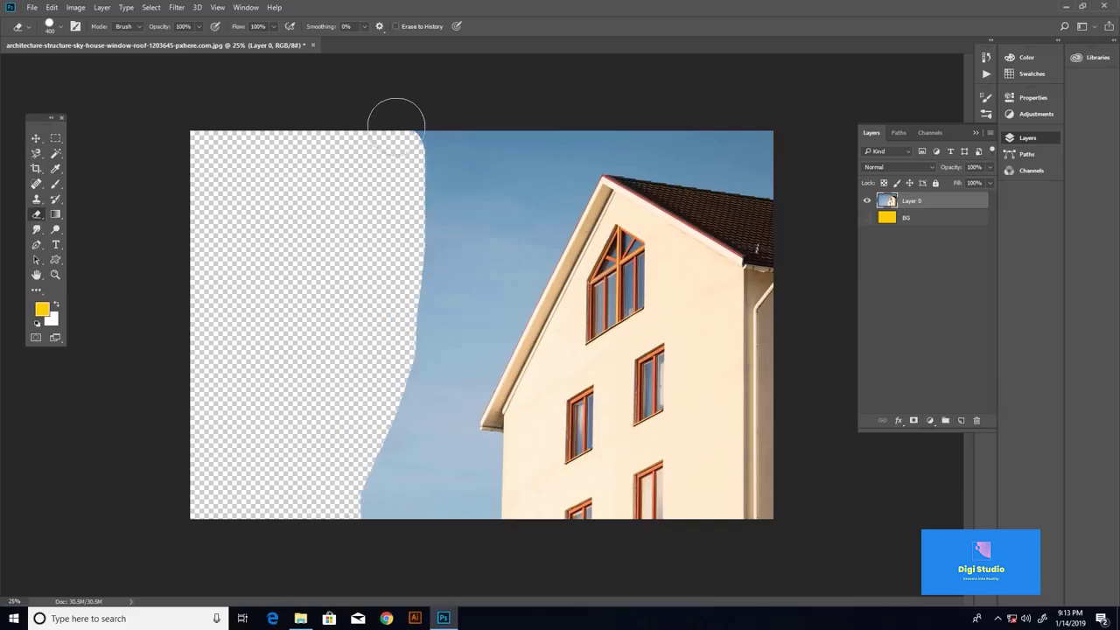
{"action": "left_click", "coordinate": [901, 218]}
{"action": "left_click", "coordinate": [904, 201]}
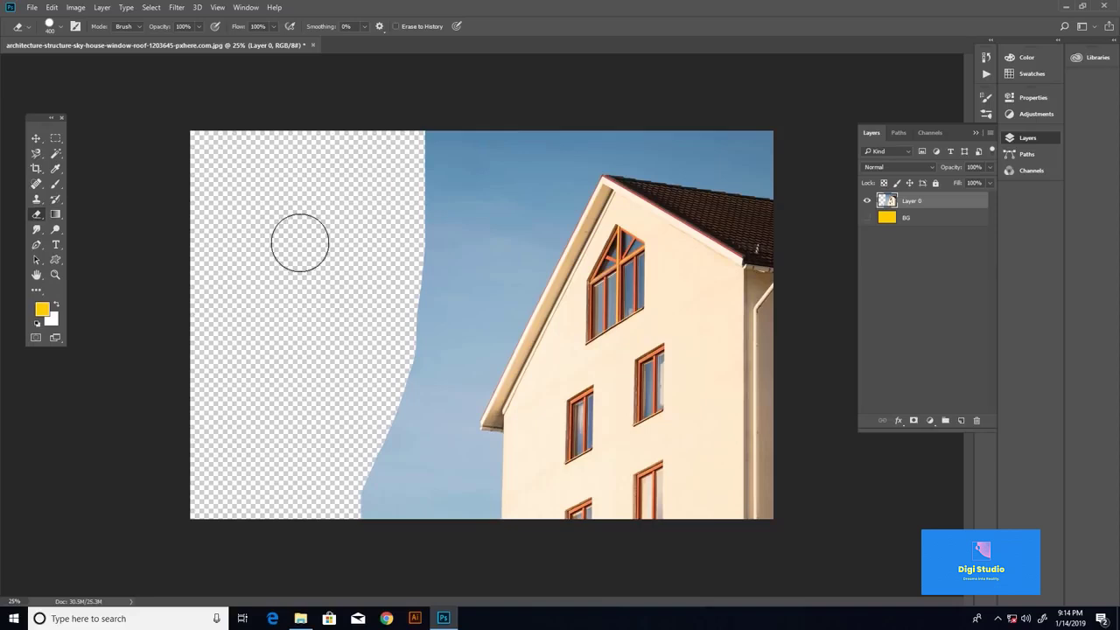
{"action": "key", "text": "ctrl+z"}
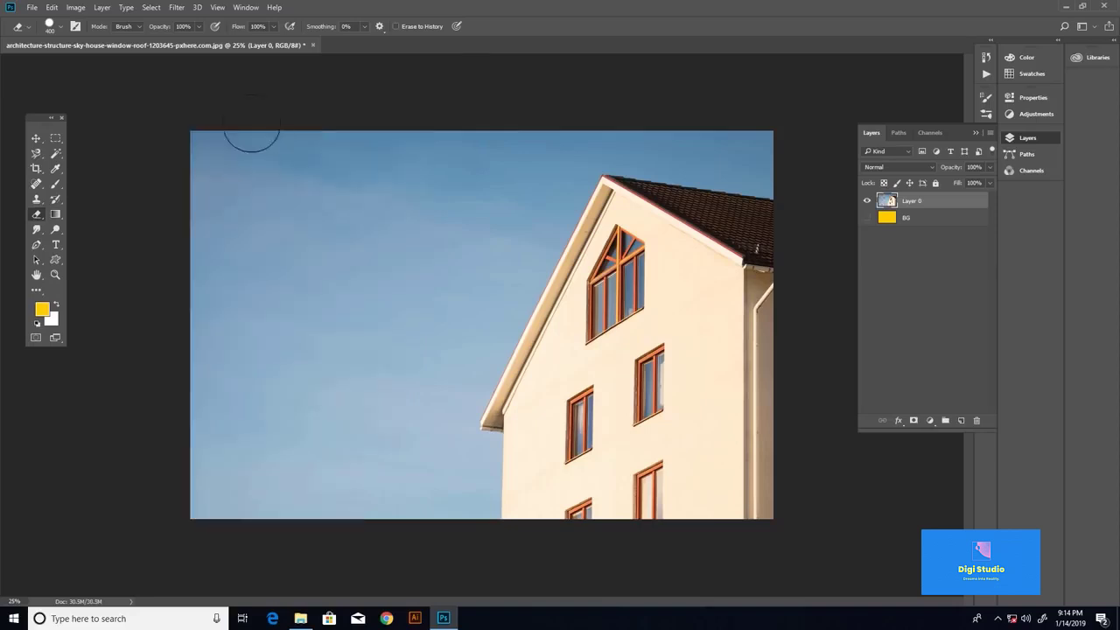
- Choose the Soft Round eraser tip at 400 px with 0% hardness and erase the sky's upper-left area on Layer 0
{"action": "left_click", "coordinate": [59, 29]}
{"action": "left_click", "coordinate": [74, 161]}
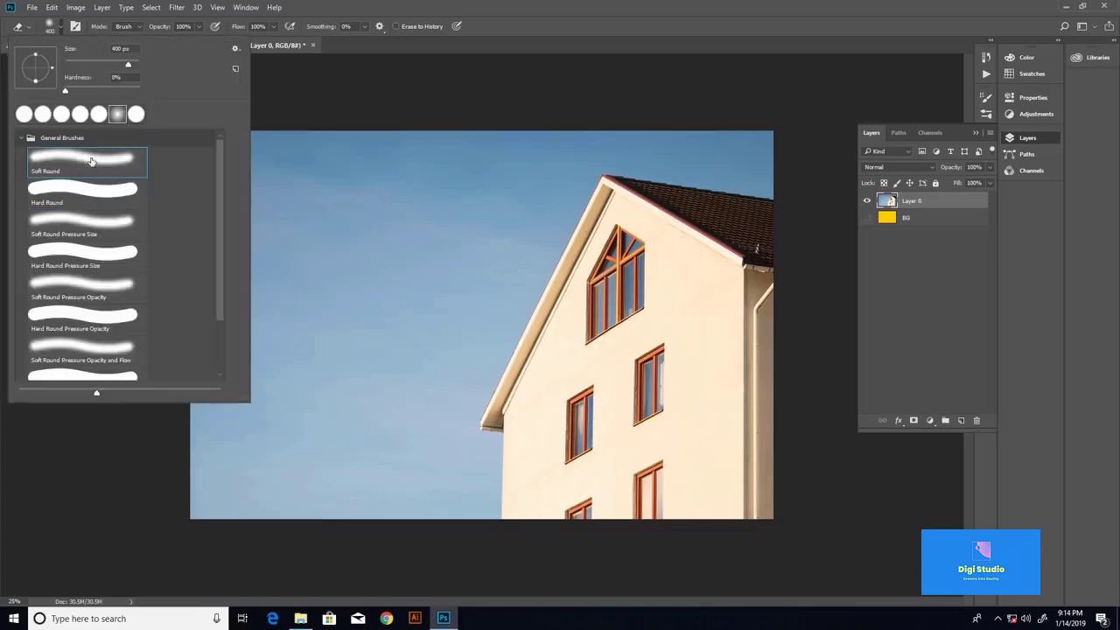
{"action": "left_click", "coordinate": [315, 87]}
{"action": "mouse_move", "coordinate": [274, 150]}
{"action": "left_mouse_down"}
{"action": "mouse_move", "coordinate": [206, 173]}
{"action": "mouse_move", "coordinate": [208, 151]}
{"action": "mouse_move", "coordinate": [265, 141]}
{"action": "mouse_move", "coordinate": [199, 218]}
{"action": "mouse_move", "coordinate": [224, 246]}
{"action": "mouse_move", "coordinate": [337, 135]}
{"action": "mouse_move", "coordinate": [245, 229]}
{"action": "mouse_move", "coordinate": [225, 308]}
{"action": "mouse_move", "coordinate": [233, 280]}
{"action": "mouse_move", "coordinate": [274, 307]}
{"action": "mouse_move", "coordinate": [194, 262]}
{"action": "mouse_move", "coordinate": [411, 140]}
{"action": "mouse_move", "coordinate": [323, 288]}
{"action": "mouse_move", "coordinate": [359, 206]}
{"action": "mouse_move", "coordinate": [210, 429]}
{"action": "mouse_move", "coordinate": [204, 341]}
{"action": "mouse_move", "coordinate": [204, 449]}
{"action": "mouse_move", "coordinate": [311, 376]}
{"action": "mouse_move", "coordinate": [252, 409]}
{"action": "mouse_move", "coordinate": [201, 469]}
{"action": "left_mouse_up"}
{"action": "left_click_drag", "start_coordinate": [227, 444], "coordinate": [242, 195]}
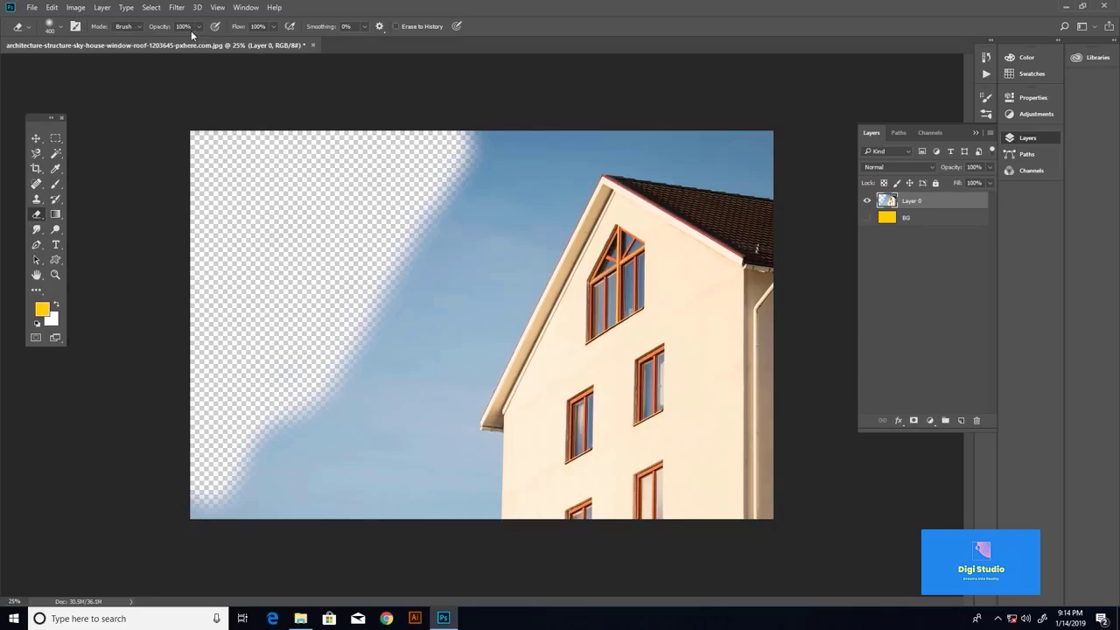
- Lower the eraser's flow and erase a semi-transparent band of sky along the edge of the already erased area on Layer 0
{"action": "left_click", "coordinate": [273, 27]}
{"action": "left_click_drag", "start_coordinate": [233, 43], "coordinate": [227, 43]}
{"action": "mouse_move", "coordinate": [475, 142]}
{"action": "left_mouse_down"}
{"action": "mouse_move", "coordinate": [461, 167]}
{"action": "mouse_move", "coordinate": [474, 173]}
{"action": "mouse_move", "coordinate": [469, 210]}
{"action": "mouse_move", "coordinate": [460, 202]}
{"action": "mouse_move", "coordinate": [436, 234]}
{"action": "mouse_move", "coordinate": [431, 268]}
{"action": "mouse_move", "coordinate": [415, 262]}
{"action": "mouse_move", "coordinate": [377, 344]}
{"action": "mouse_move", "coordinate": [399, 338]}
{"action": "mouse_move", "coordinate": [396, 360]}
{"action": "mouse_move", "coordinate": [370, 348]}
{"action": "mouse_move", "coordinate": [310, 421]}
{"action": "mouse_move", "coordinate": [261, 447]}
{"action": "mouse_move", "coordinate": [257, 485]}
{"action": "mouse_move", "coordinate": [206, 506]}
{"action": "mouse_move", "coordinate": [271, 519]}
{"action": "mouse_move", "coordinate": [348, 427]}
{"action": "mouse_move", "coordinate": [345, 511]}
{"action": "mouse_move", "coordinate": [409, 389]}
{"action": "mouse_move", "coordinate": [381, 509]}
{"action": "mouse_move", "coordinate": [410, 483]}
{"action": "mouse_move", "coordinate": [423, 384]}
{"action": "mouse_move", "coordinate": [484, 213]}
{"action": "mouse_move", "coordinate": [500, 114]}
{"action": "left_mouse_up"}
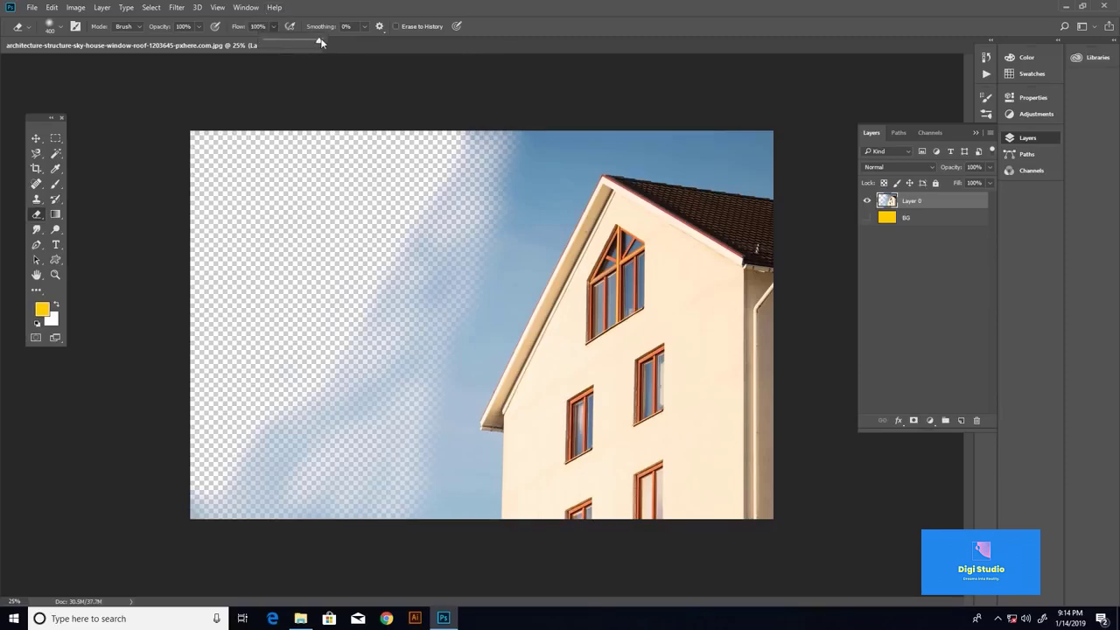
- Choose the Hard Round eraser tip at 400 px with 100% hardness and erase part of the semi-transparent sky with crisp edges
{"action": "left_click", "coordinate": [50, 27]}
{"action": "left_click", "coordinate": [83, 188]}
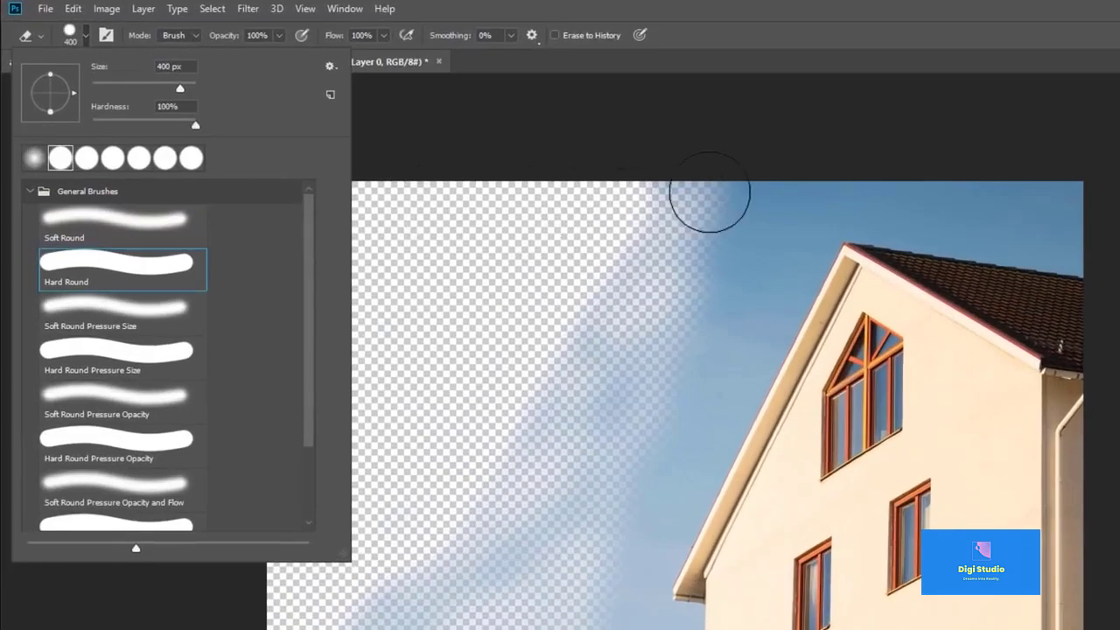
{"action": "mouse_move", "coordinate": [710, 192]}
{"action": "left_mouse_down"}
{"action": "mouse_move", "coordinate": [657, 256]}
{"action": "mouse_move", "coordinate": [612, 201]}
{"action": "mouse_move", "coordinate": [567, 355]}
{"action": "mouse_move", "coordinate": [629, 312]}
{"action": "mouse_move", "coordinate": [517, 348]}
{"action": "mouse_move", "coordinate": [501, 218]}
{"action": "mouse_move", "coordinate": [318, 277]}
{"action": "mouse_move", "coordinate": [485, 357]}
{"action": "mouse_move", "coordinate": [490, 444]}
{"action": "mouse_move", "coordinate": [528, 491]}
{"action": "mouse_move", "coordinate": [498, 479]}
{"action": "mouse_move", "coordinate": [471, 500]}
{"action": "mouse_move", "coordinate": [368, 615]}
{"action": "mouse_move", "coordinate": [342, 629]}
{"action": "left_mouse_up"}
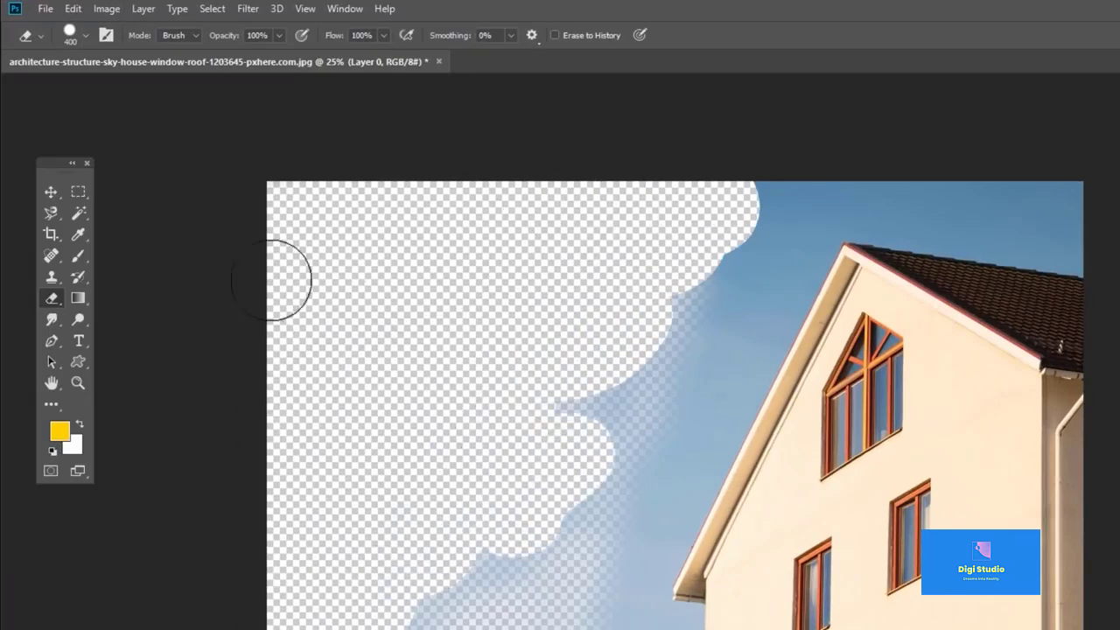
- Switch to the Soft Round eraser tip at 400 px with 100% smoothing and erase the sky closer to the house's left roof slope
{"action": "left_click", "coordinate": [89, 37]}
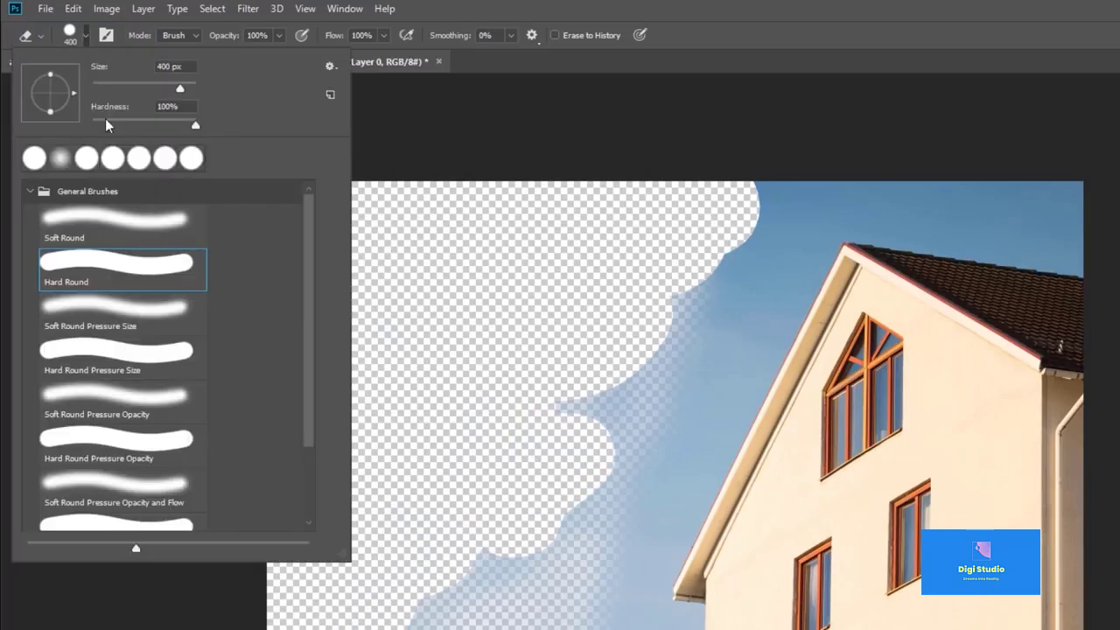
{"action": "left_click", "coordinate": [57, 161]}
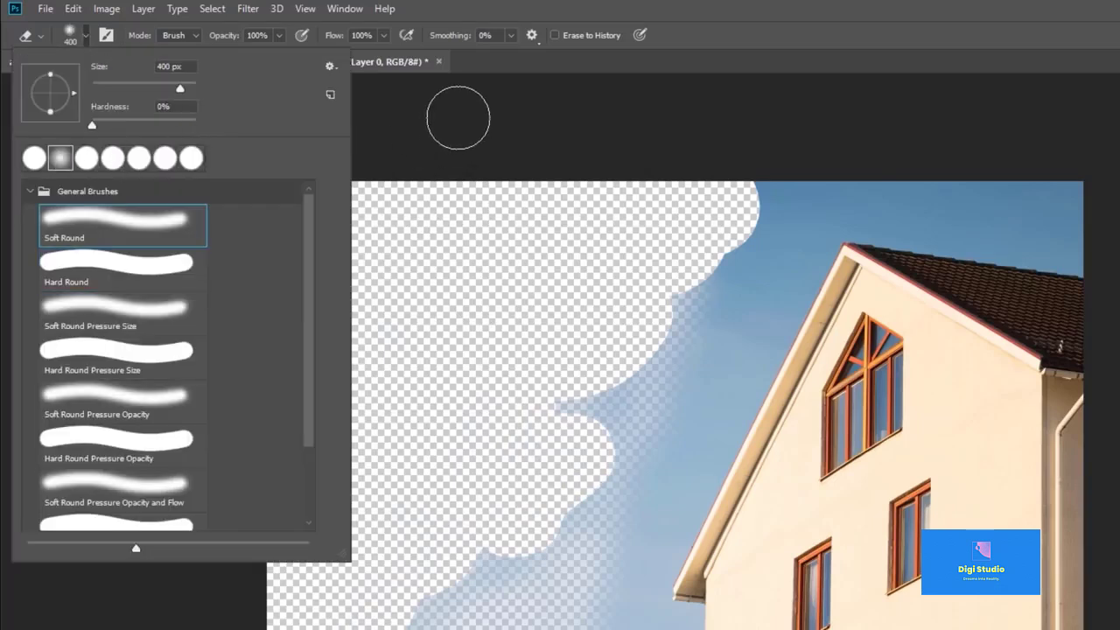
{"action": "left_click", "coordinate": [449, 118]}
{"action": "left_click", "coordinate": [510, 37]}
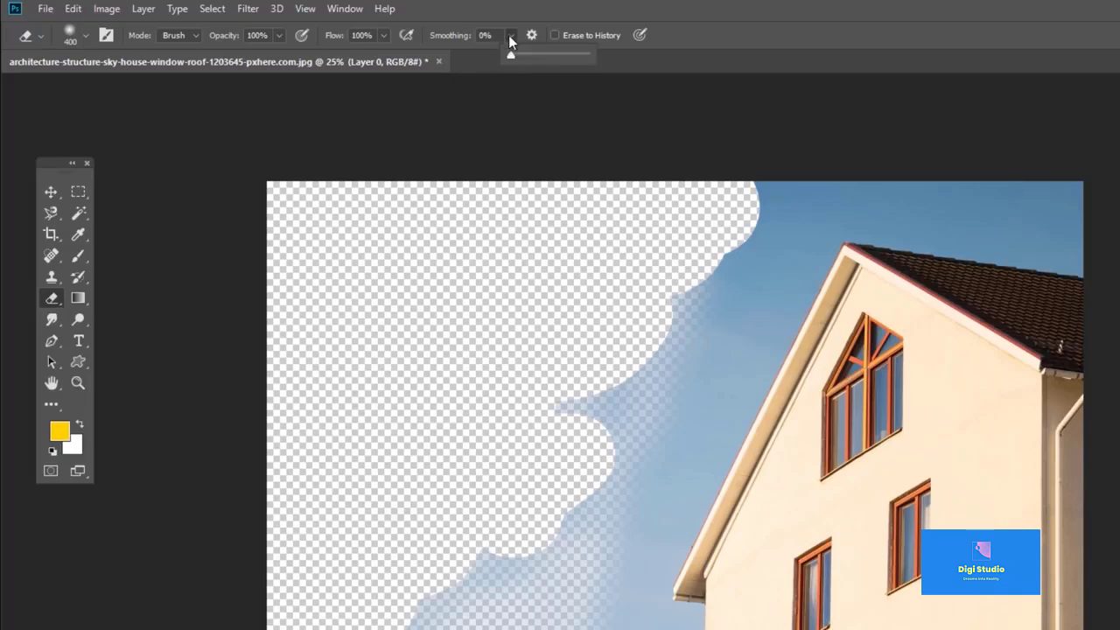
{"action": "left_click_drag", "start_coordinate": [514, 54], "coordinate": [582, 54]}
{"action": "left_click", "coordinate": [743, 194]}
{"action": "mouse_move", "coordinate": [755, 187]}
{"action": "left_mouse_down"}
{"action": "mouse_move", "coordinate": [720, 270]}
{"action": "mouse_move", "coordinate": [670, 325]}
{"action": "mouse_move", "coordinate": [654, 372]}
{"action": "mouse_move", "coordinate": [569, 425]}
{"action": "mouse_move", "coordinate": [603, 457]}
{"action": "mouse_move", "coordinate": [578, 516]}
{"action": "mouse_move", "coordinate": [535, 565]}
{"action": "mouse_move", "coordinate": [482, 600]}
{"action": "mouse_move", "coordinate": [464, 595]}
{"action": "mouse_move", "coordinate": [433, 623]}
{"action": "left_mouse_up"}
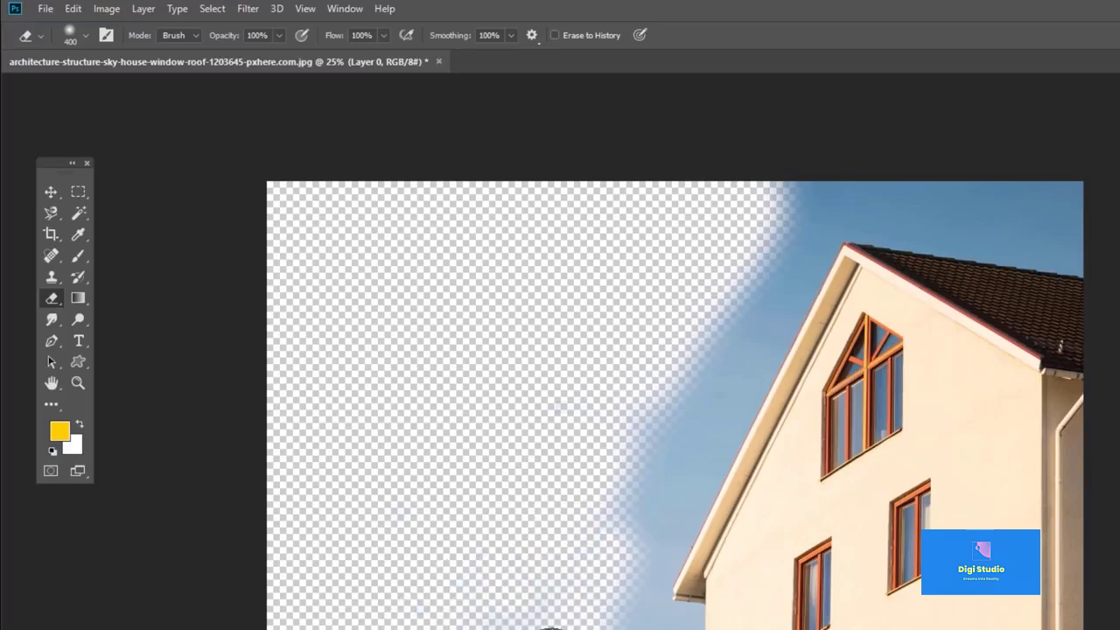
{"action": "mouse_move", "coordinate": [636, 475]}
{"action": "left_mouse_down"}
{"action": "mouse_move", "coordinate": [802, 176]}
{"action": "mouse_move", "coordinate": [729, 192]}
{"action": "left_mouse_up"}
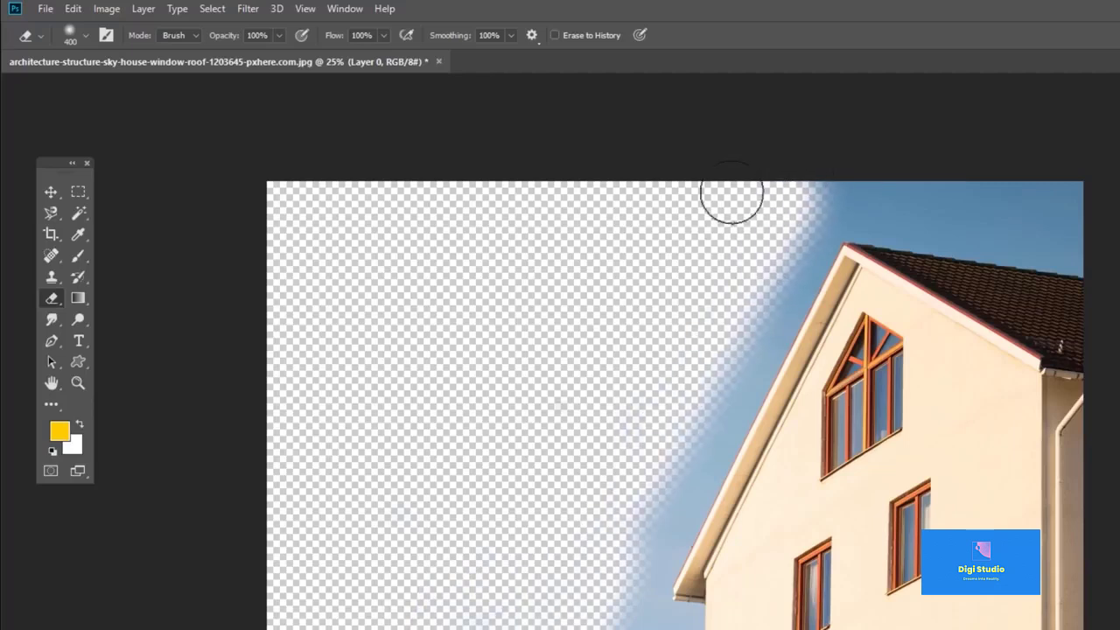
- Set the eraser's smoothing to 22% and erase the strip of sky above the dark roof
{"action": "left_click", "coordinate": [511, 35]}
{"action": "left_click_drag", "start_coordinate": [515, 53], "coordinate": [450, 53]}
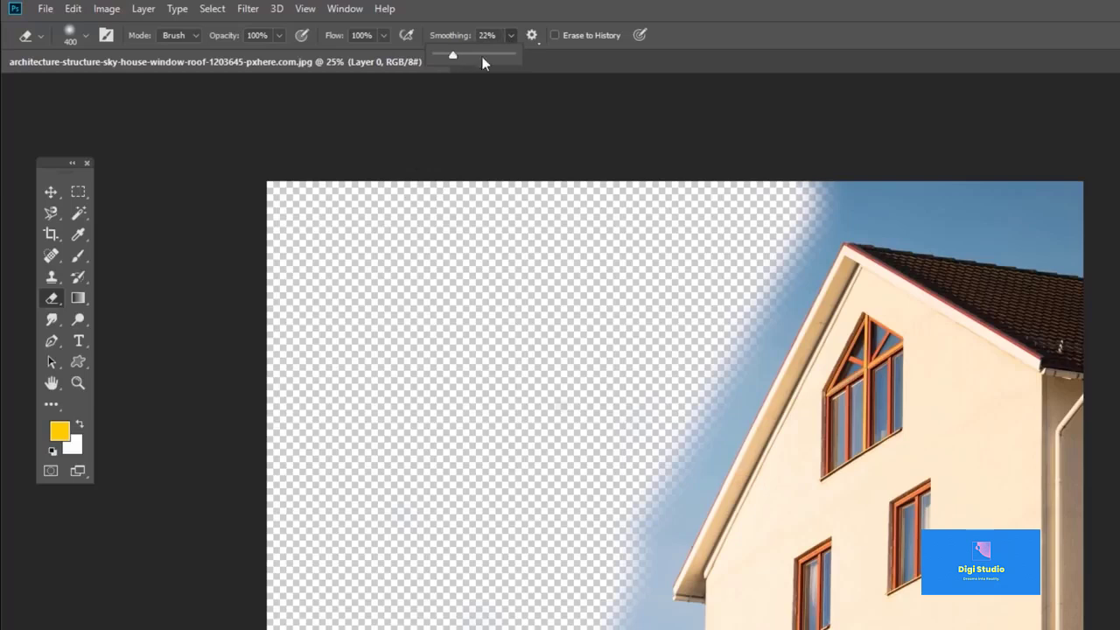
{"action": "mouse_move", "coordinate": [800, 149]}
{"action": "left_mouse_down"}
{"action": "mouse_move", "coordinate": [774, 183]}
{"action": "mouse_move", "coordinate": [977, 175]}
{"action": "mouse_move", "coordinate": [1093, 186]}
{"action": "mouse_move", "coordinate": [1107, 201]}
{"action": "mouse_move", "coordinate": [805, 170]}
{"action": "left_mouse_up"}
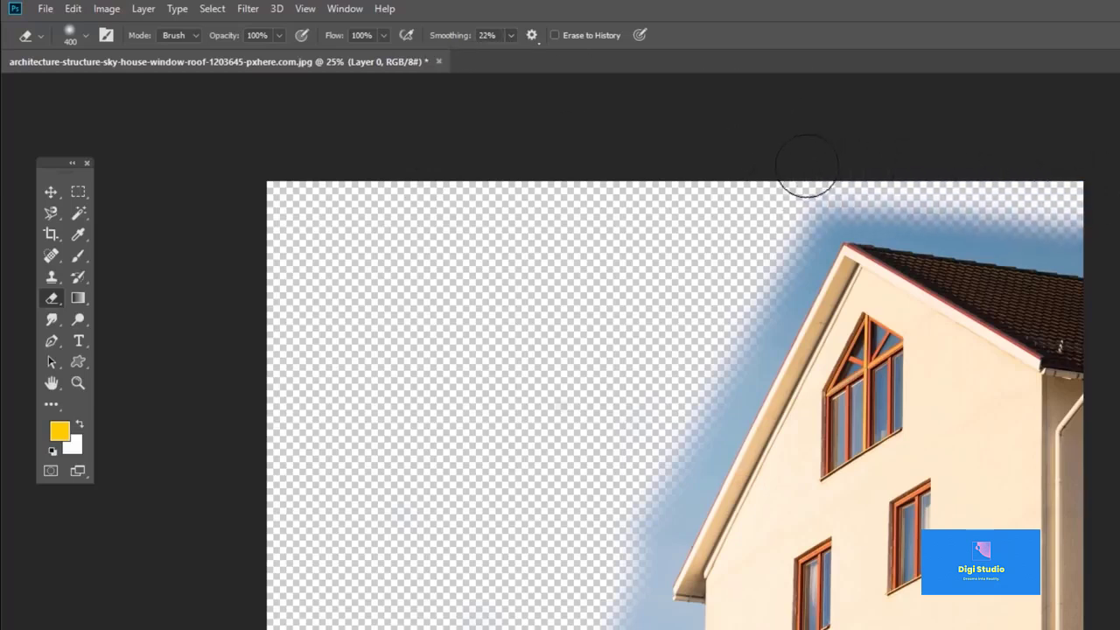
- Choose a hard round eraser tip, reduce it to 175 px and erase the sky beside the upper part of the gable
{"action": "left_click", "coordinate": [87, 35]}
{"action": "left_click", "coordinate": [87, 158]}
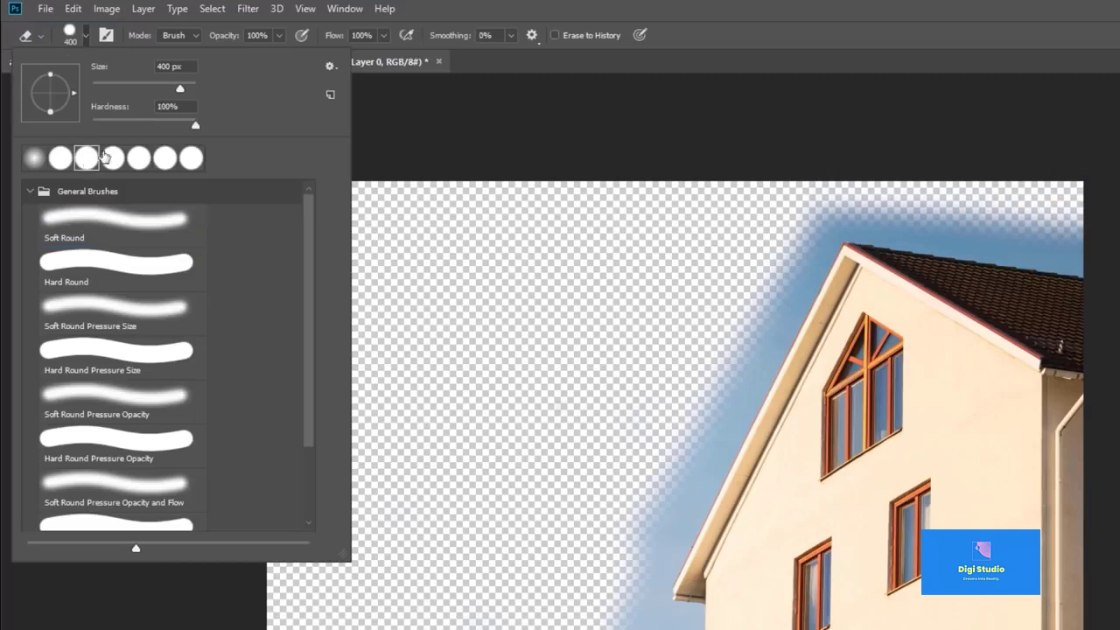
{"action": "left_click", "coordinate": [426, 120]}
{"action": "key", "text": "bracketleft"}
{"action": "key", "text": "bracketleft"}
{"action": "key", "text": "bracketleft"}
{"action": "key", "text": "bracketleft"}
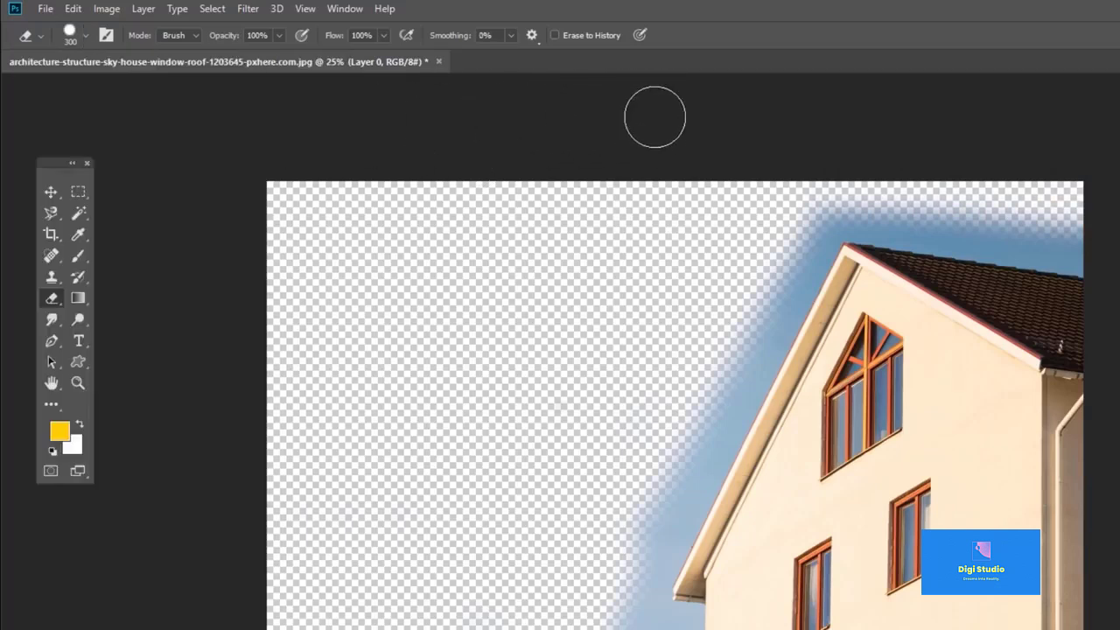
{"action": "mouse_move", "coordinate": [822, 192]}
{"action": "left_mouse_down"}
{"action": "mouse_move", "coordinate": [770, 324]}
{"action": "mouse_move", "coordinate": [819, 229]}
{"action": "mouse_move", "coordinate": [723, 350]}
{"action": "left_mouse_up"}
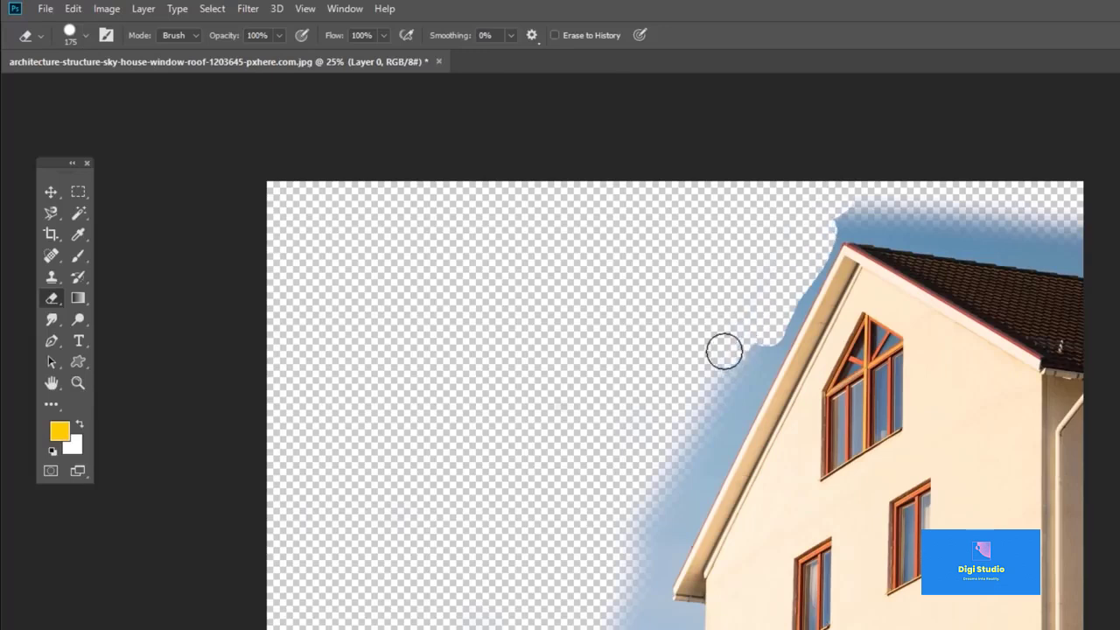
- Resize the hard eraser tip and erase the soft-edged sky above the dark roof
{"action": "key", "text": "bracketright"}
{"action": "key", "text": "bracketright"}
{"action": "key", "text": "bracketright"}
{"action": "key", "text": "bracketright"}
{"action": "key", "text": "bracketright"}
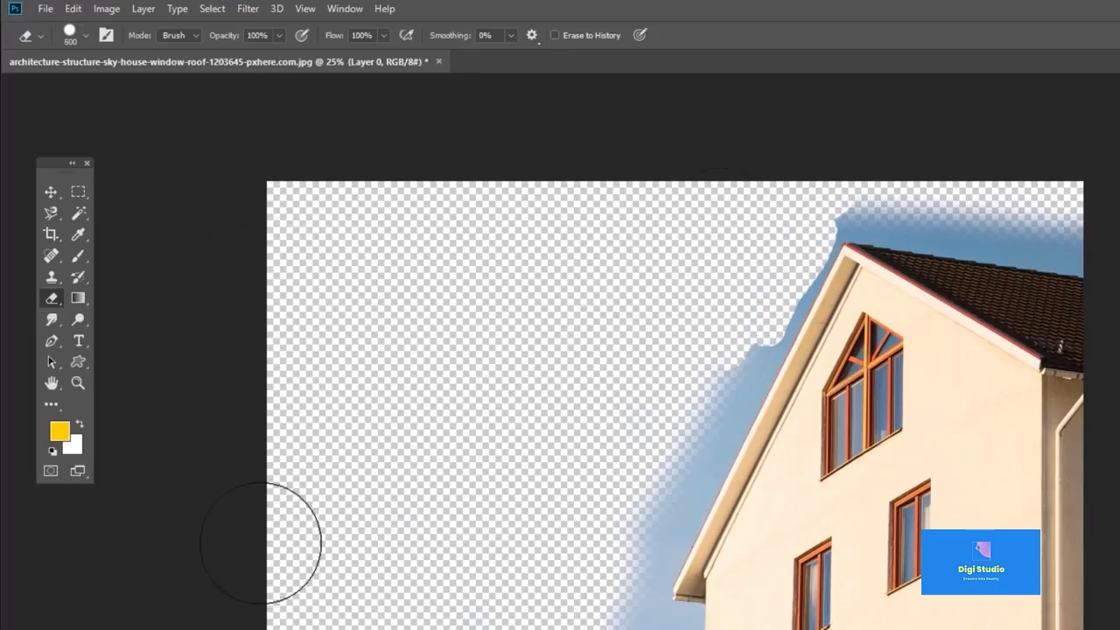
{"action": "key", "text": "bracketright"}
{"action": "key", "text": "bracketleft"}
{"action": "key", "text": "bracketleft"}
{"action": "key", "text": "bracketleft"}
{"action": "mouse_move", "coordinate": [840, 210]}
{"action": "left_mouse_down"}
{"action": "mouse_move", "coordinate": [1000, 220]}
{"action": "mouse_move", "coordinate": [1093, 241]}
{"action": "left_mouse_up"}
- Reduce the eraser to 150 px and erase the remaining thin strip of sky along the dark roof's upper edge
{"action": "key", "text": "bracketleft"}
{"action": "key", "text": "bracketleft"}
{"action": "key", "text": "bracketleft"}
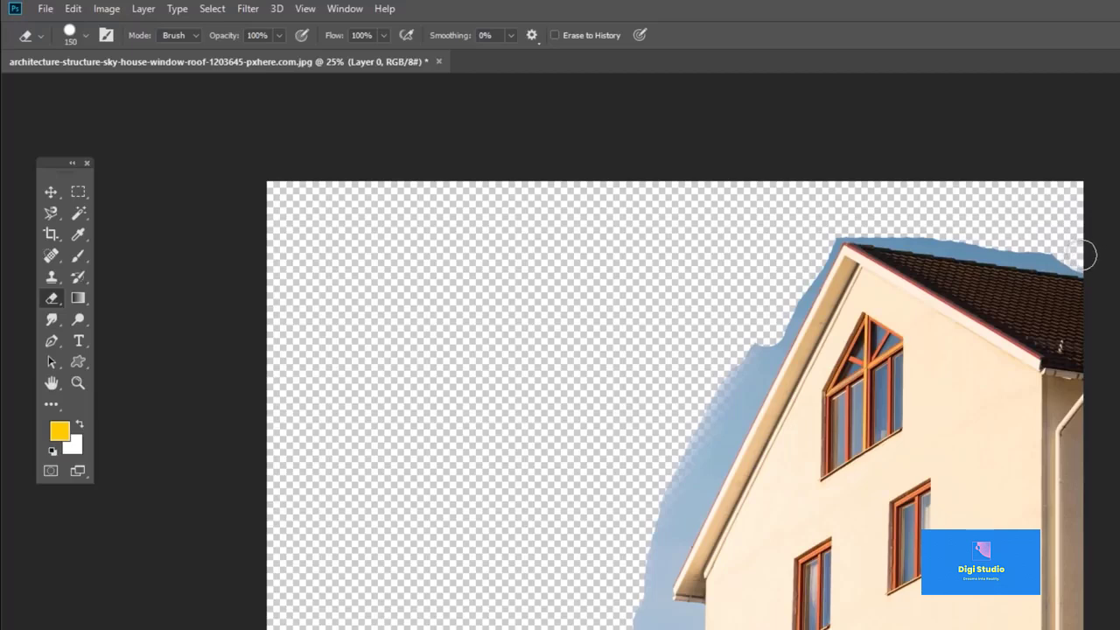
{"action": "left_click_drag", "start_coordinate": [1032, 251], "coordinate": [838, 223]}
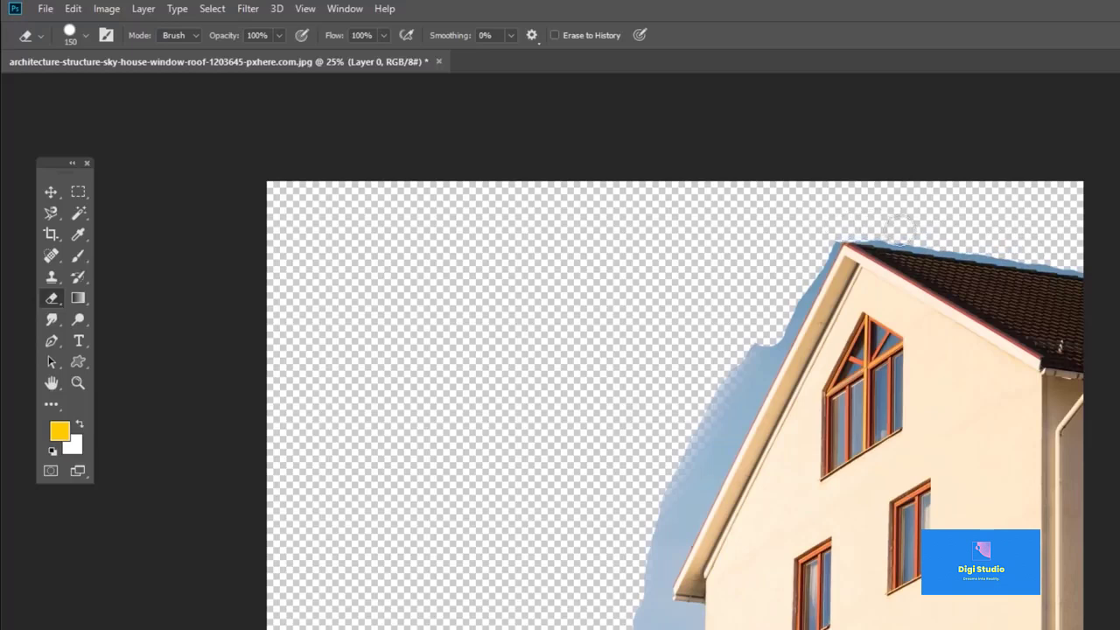
{"action": "left_click_drag", "start_coordinate": [1006, 245], "coordinate": [1084, 256]}
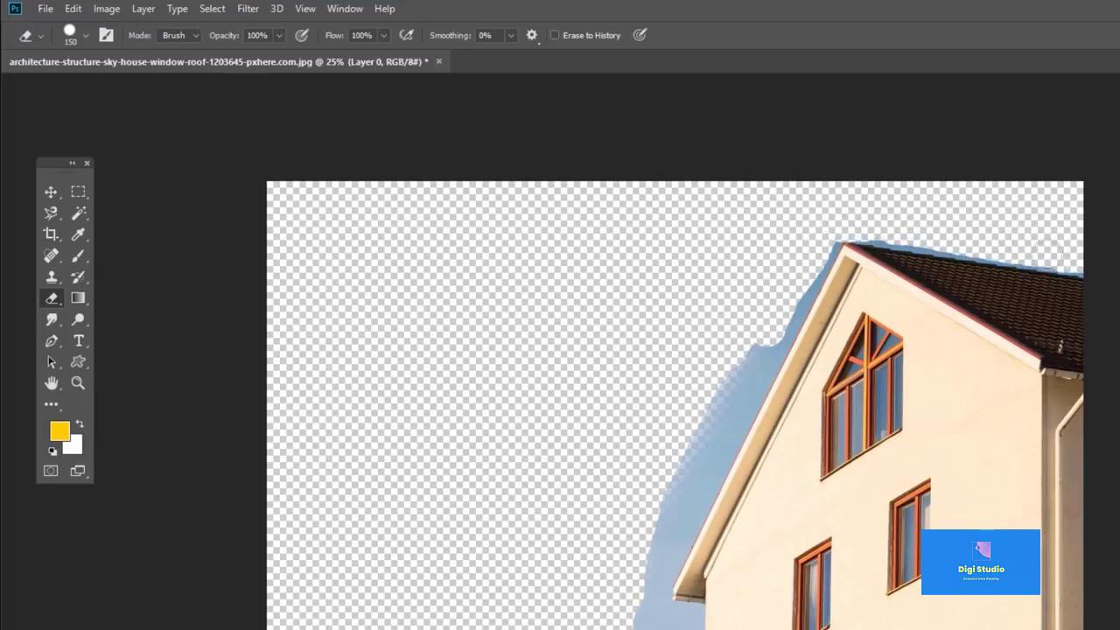
{"action": "left_click_drag", "start_coordinate": [981, 239], "coordinate": [942, 233]}
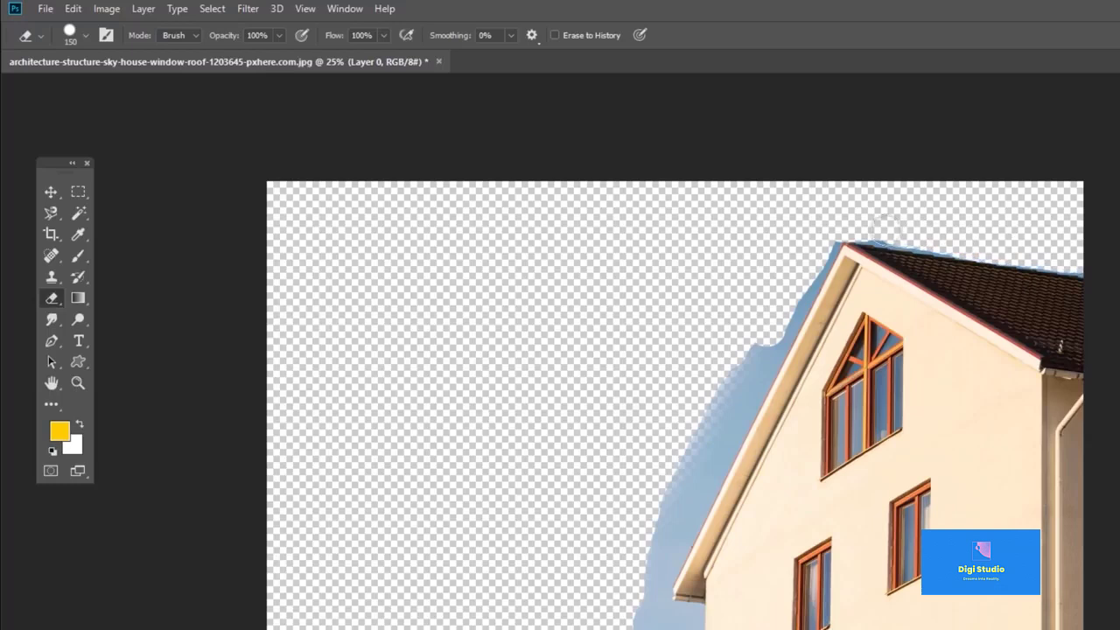
- Try erasing with long strokes from the gable peak downward and undo them
{"action": "mouse_move", "coordinate": [829, 227]}
{"action": "left_mouse_down"}
{"action": "mouse_move", "coordinate": [794, 303]}
{"action": "mouse_move", "coordinate": [794, 282]}
{"action": "mouse_move", "coordinate": [836, 627]}
{"action": "left_mouse_up"}
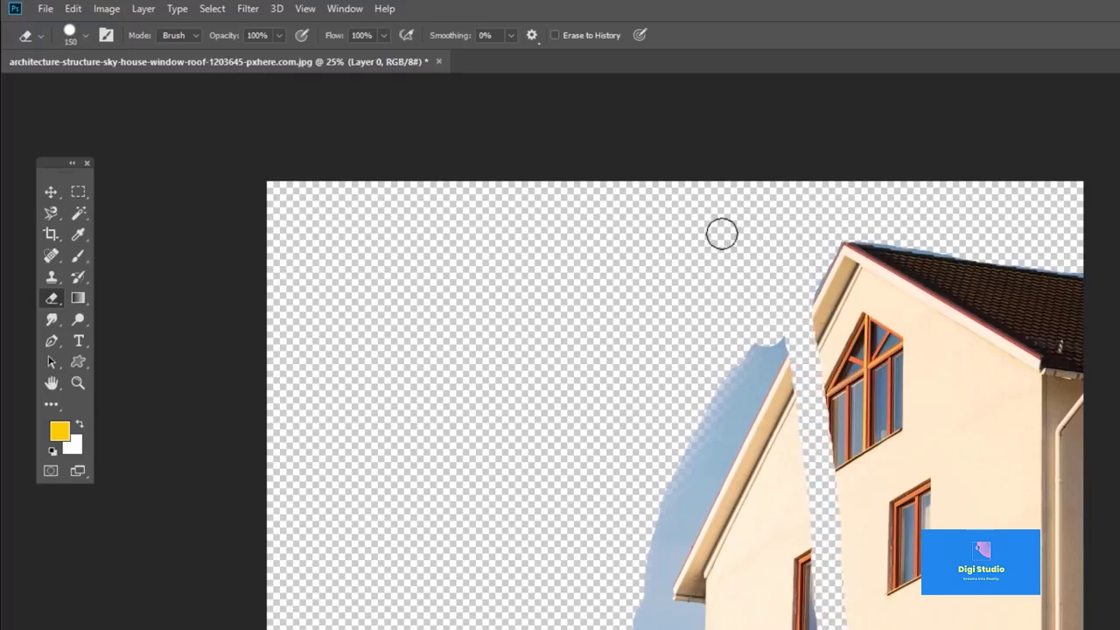
{"action": "key", "text": "ctrl+z"}
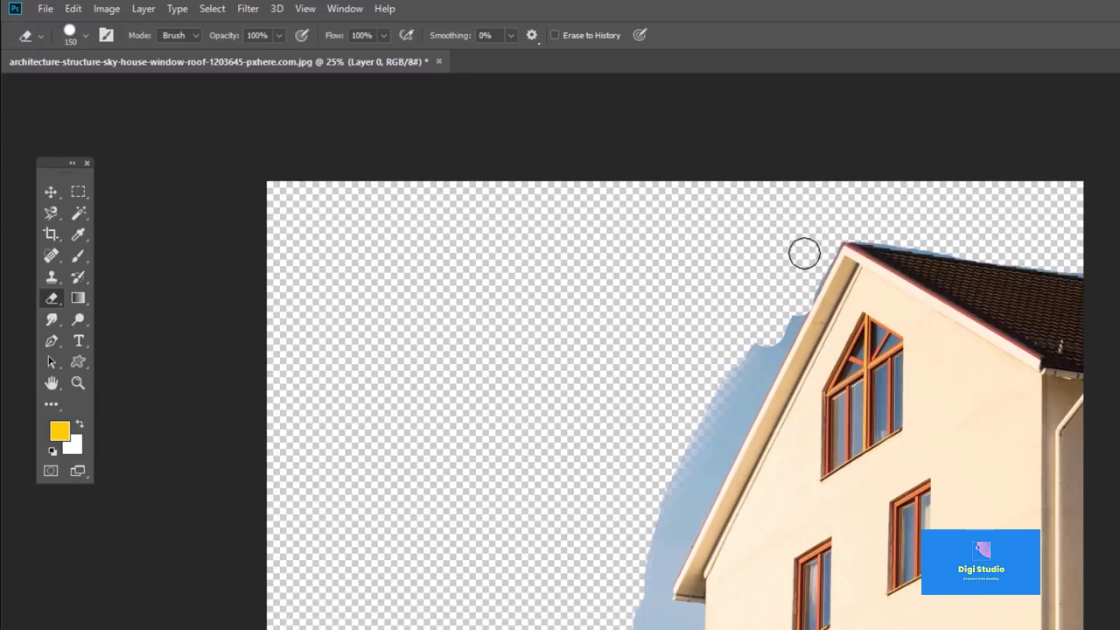
{"action": "mouse_move", "coordinate": [795, 288]}
{"action": "left_mouse_down"}
{"action": "mouse_move", "coordinate": [720, 475]}
{"action": "mouse_move", "coordinate": [668, 565]}
{"action": "left_mouse_up"}
{"action": "key", "text": "ctrl+z"}
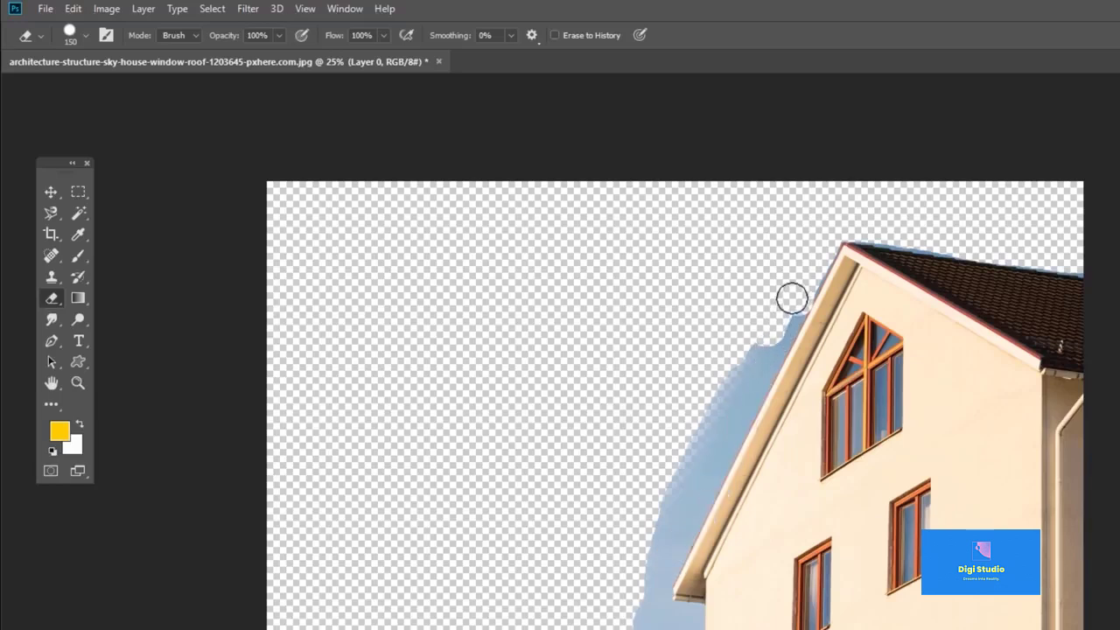
- Erase the remaining sky along the left roof slope and below the eave beside the house wall
{"action": "mouse_move", "coordinate": [790, 298]}
{"action": "left_mouse_down"}
{"action": "mouse_move", "coordinate": [749, 405]}
{"action": "mouse_move", "coordinate": [750, 347]}
{"action": "mouse_move", "coordinate": [712, 451]}
{"action": "mouse_move", "coordinate": [729, 406]}
{"action": "mouse_move", "coordinate": [749, 399]}
{"action": "mouse_move", "coordinate": [681, 513]}
{"action": "mouse_move", "coordinate": [652, 594]}
{"action": "mouse_move", "coordinate": [666, 473]}
{"action": "mouse_move", "coordinate": [796, 287]}
{"action": "mouse_move", "coordinate": [790, 320]}
{"action": "left_mouse_up"}
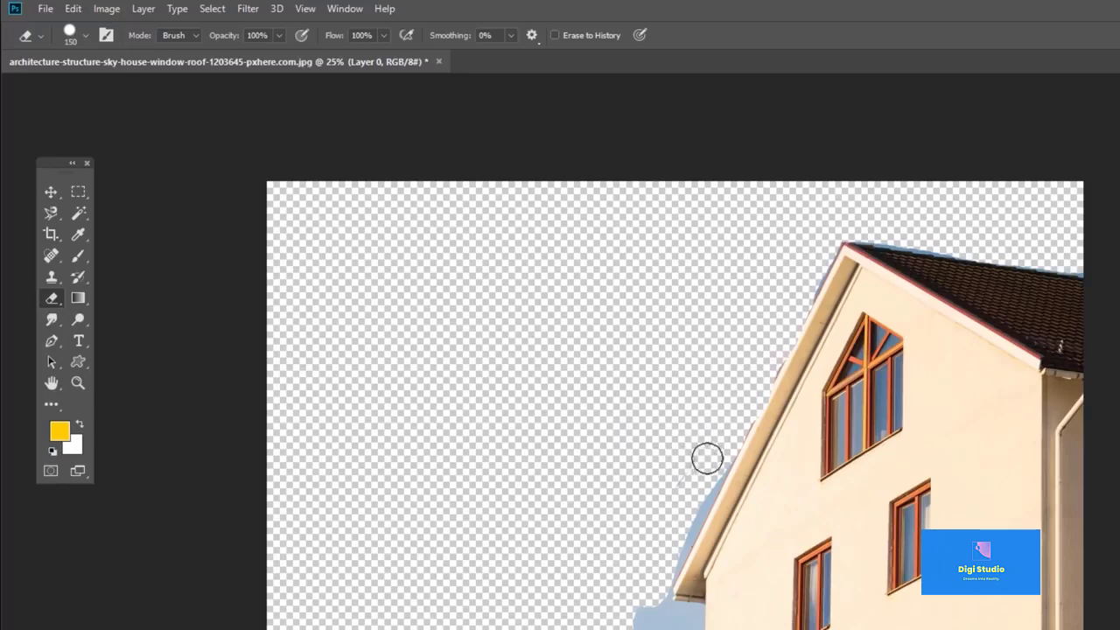
{"action": "left_click_drag", "start_coordinate": [711, 456], "coordinate": [693, 505]}
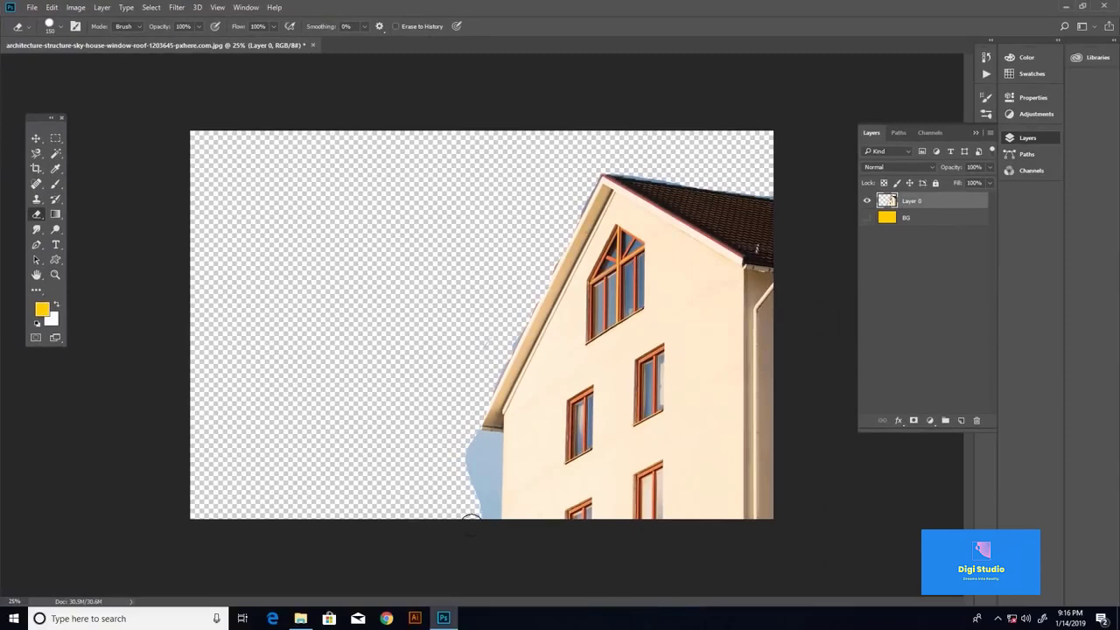
{"action": "mouse_move", "coordinate": [470, 521]}
{"action": "left_mouse_down"}
{"action": "mouse_move", "coordinate": [465, 462]}
{"action": "mouse_move", "coordinate": [487, 442]}
{"action": "mouse_move", "coordinate": [483, 510]}
{"action": "mouse_move", "coordinate": [469, 462]}
{"action": "left_mouse_up"}
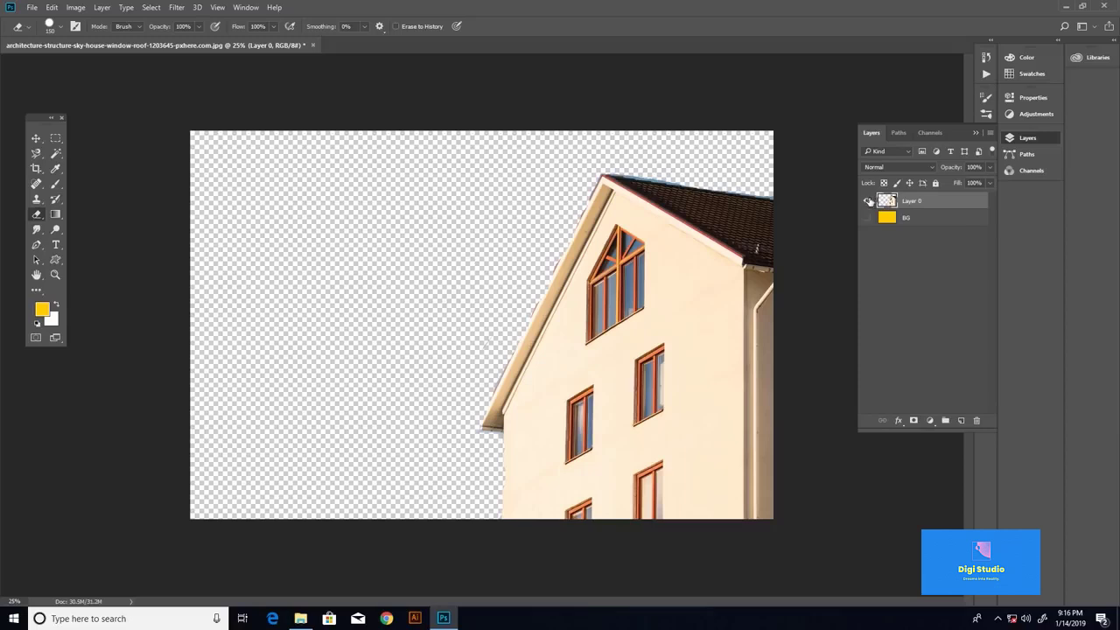
- Delete Layer 0 and place the bloom-blossom-dahlia-60597 image from the 102- Eraser Tool folder into the document
{"action": "left_click_drag", "start_coordinate": [908, 201], "coordinate": [978, 421]}
{"action": "left_click", "coordinate": [1064, 6]}
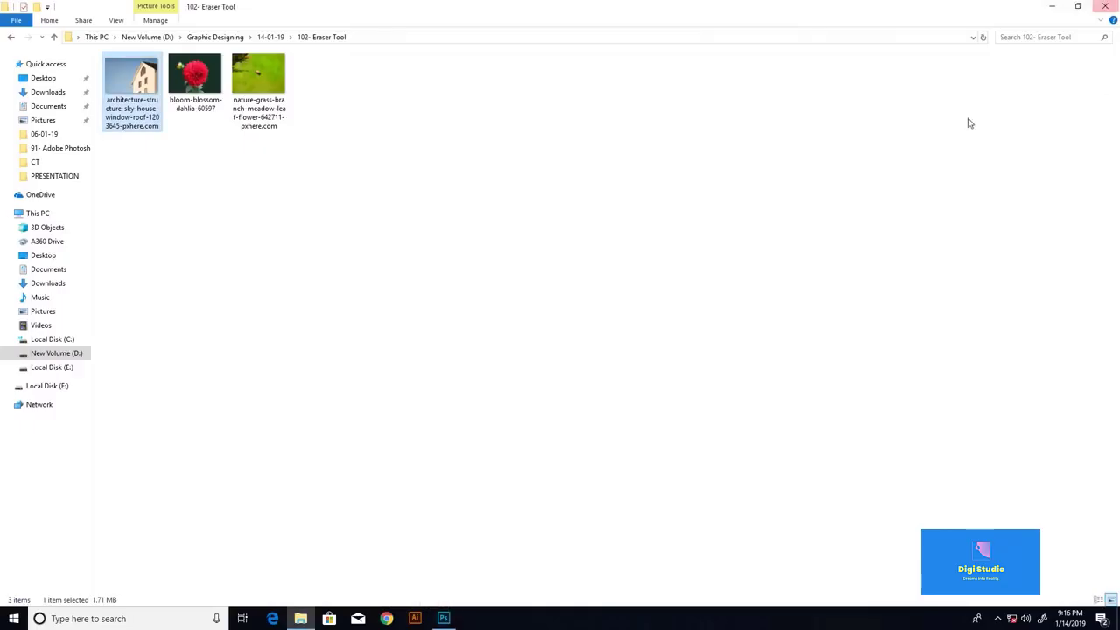
{"action": "left_click", "coordinate": [202, 76]}
{"action": "left_click_drag", "start_coordinate": [270, 212], "coordinate": [462, 365]}
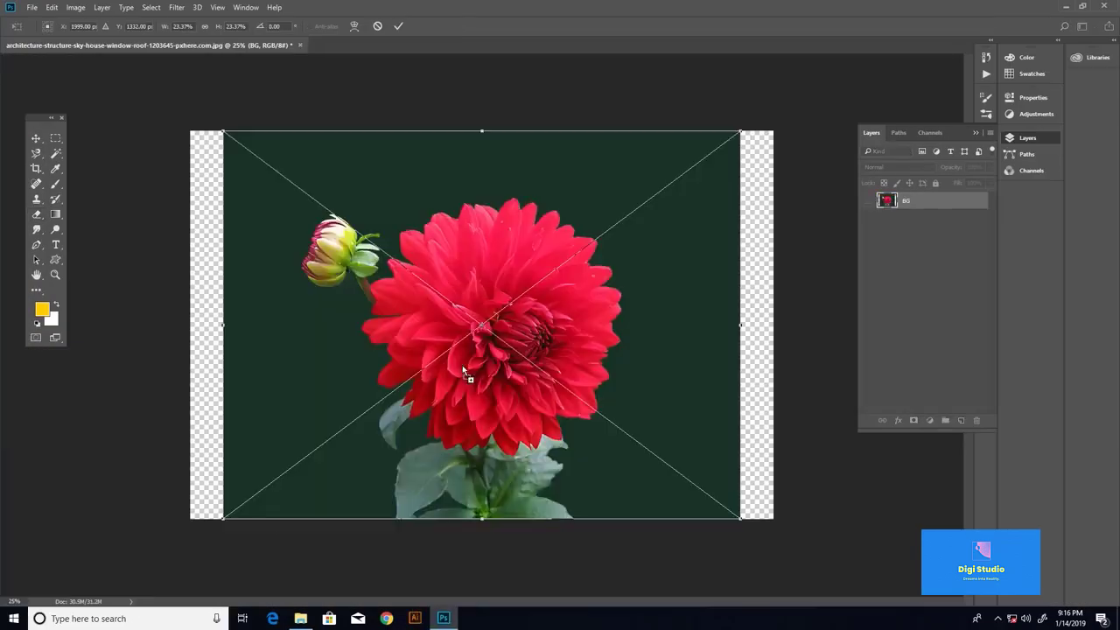
{"action": "key", "text": "Return"}
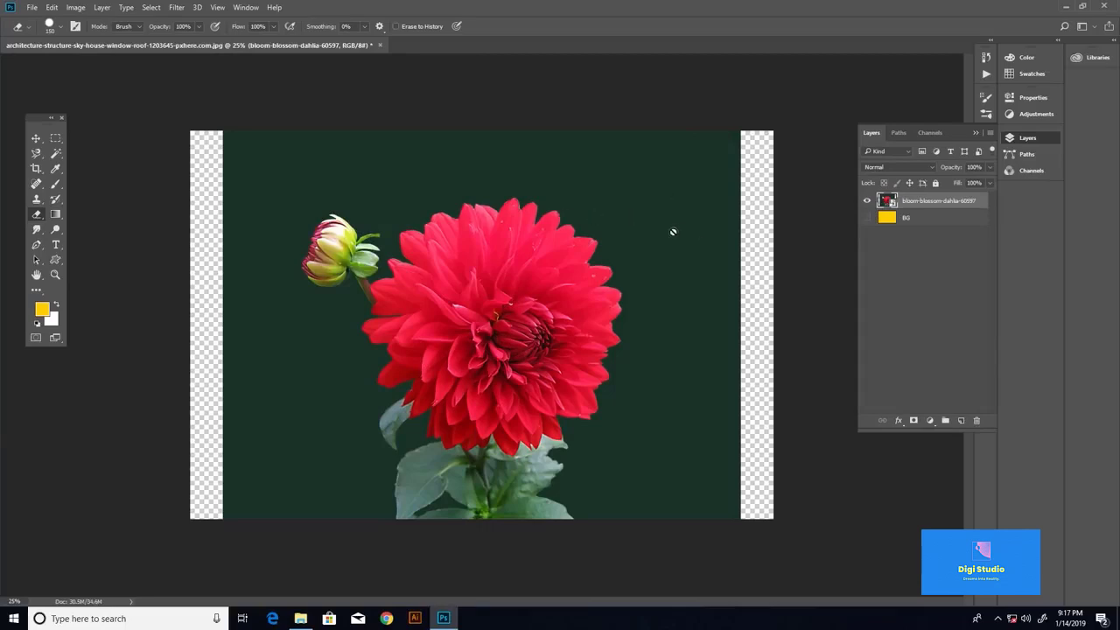
- Rasterize the dahlia layer and scale it up to cover the whole canvas
{"action": "right_click", "coordinate": [944, 210]}
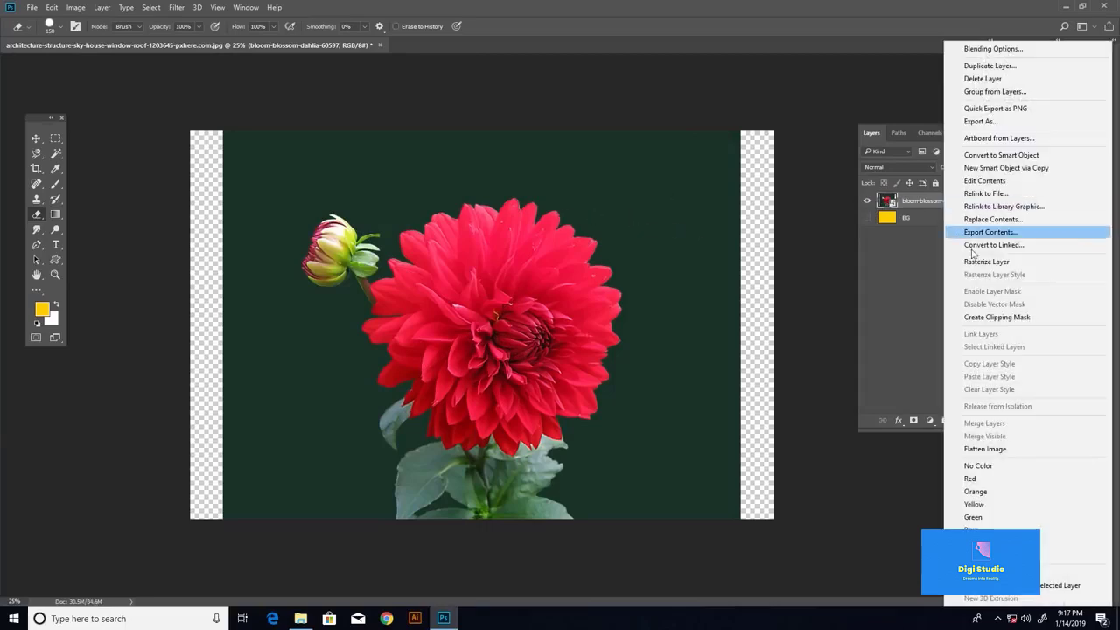
{"action": "left_click", "coordinate": [958, 259]}
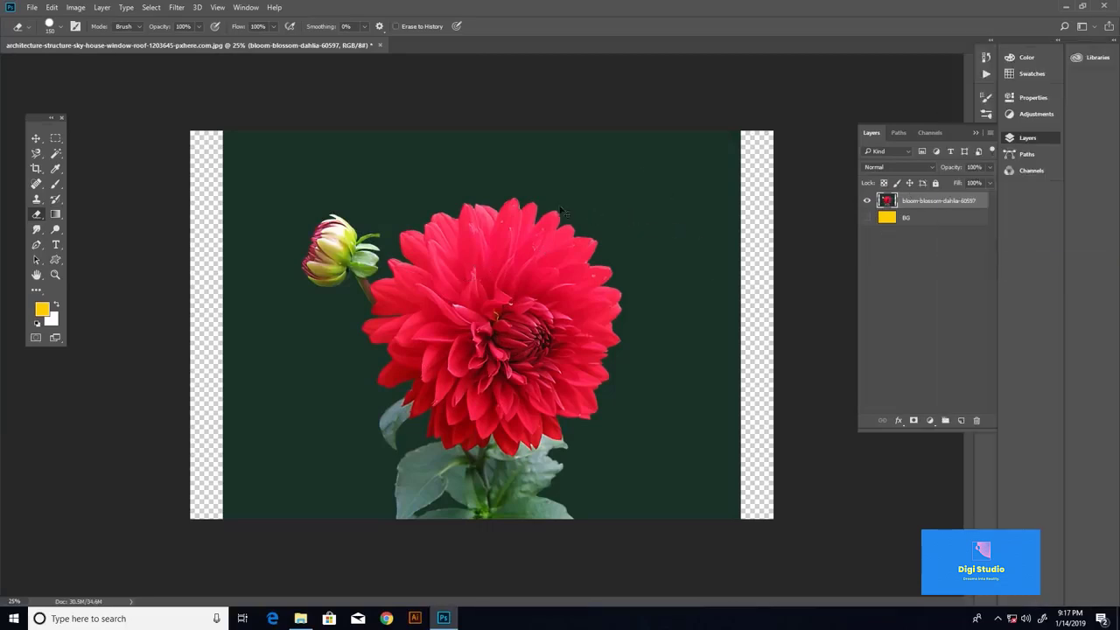
{"action": "key", "text": "ctrl+t"}
{"action": "mouse_move", "coordinate": [756, 123]}
{"action": "left_mouse_down"}
{"action": "mouse_move", "coordinate": [814, 95]}
{"action": "mouse_move", "coordinate": [792, 98]}
{"action": "left_mouse_up"}
{"action": "key", "text": "Return"}
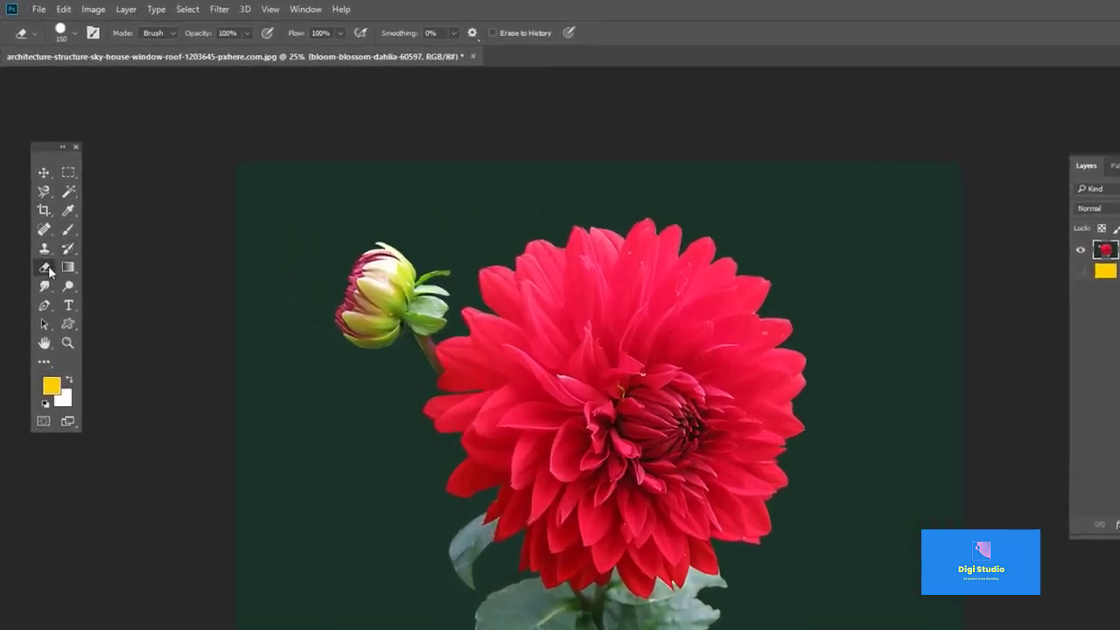
- Erase the dahlia's dark green background with the Magic Eraser Tool at tolerance 32 with Contiguous on
{"action": "right_click", "coordinate": [36, 213]}
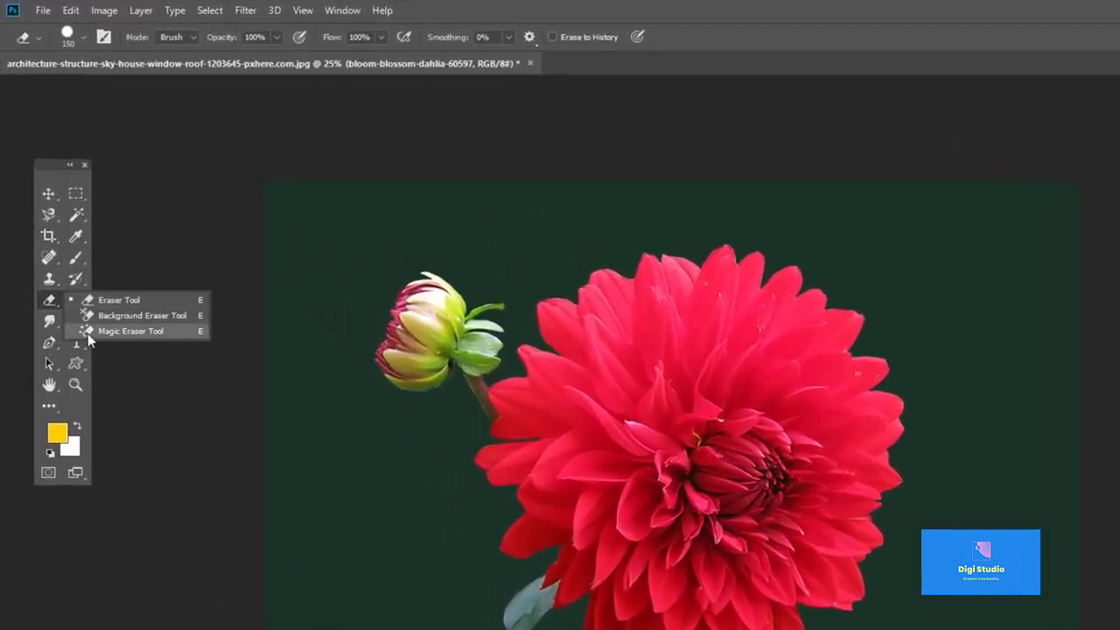
{"action": "left_click", "coordinate": [147, 330]}
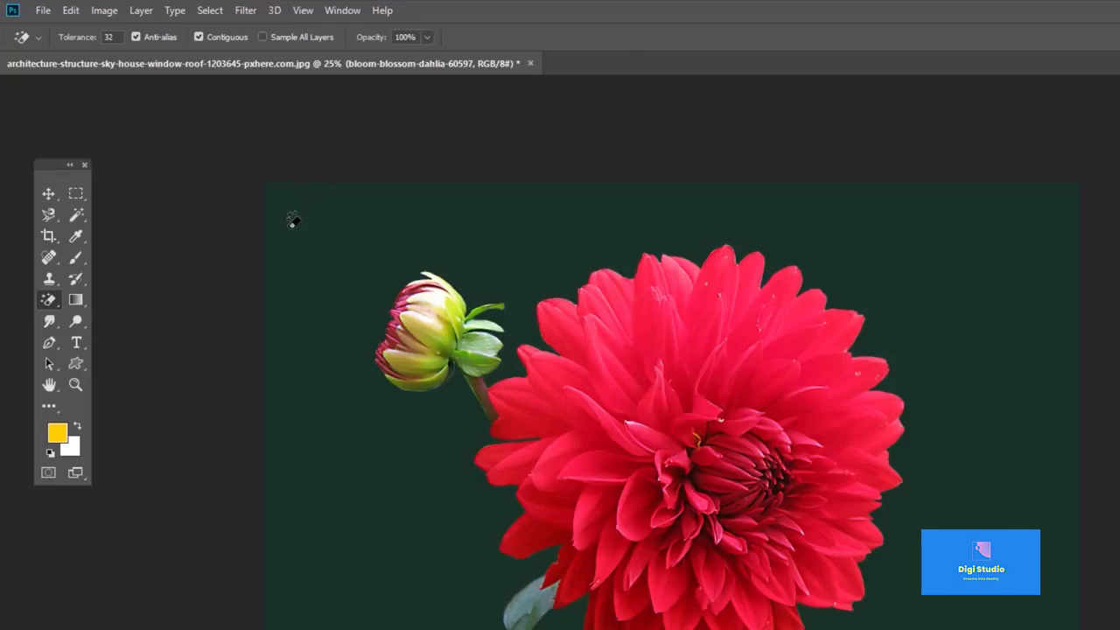
{"action": "left_click", "coordinate": [293, 221]}
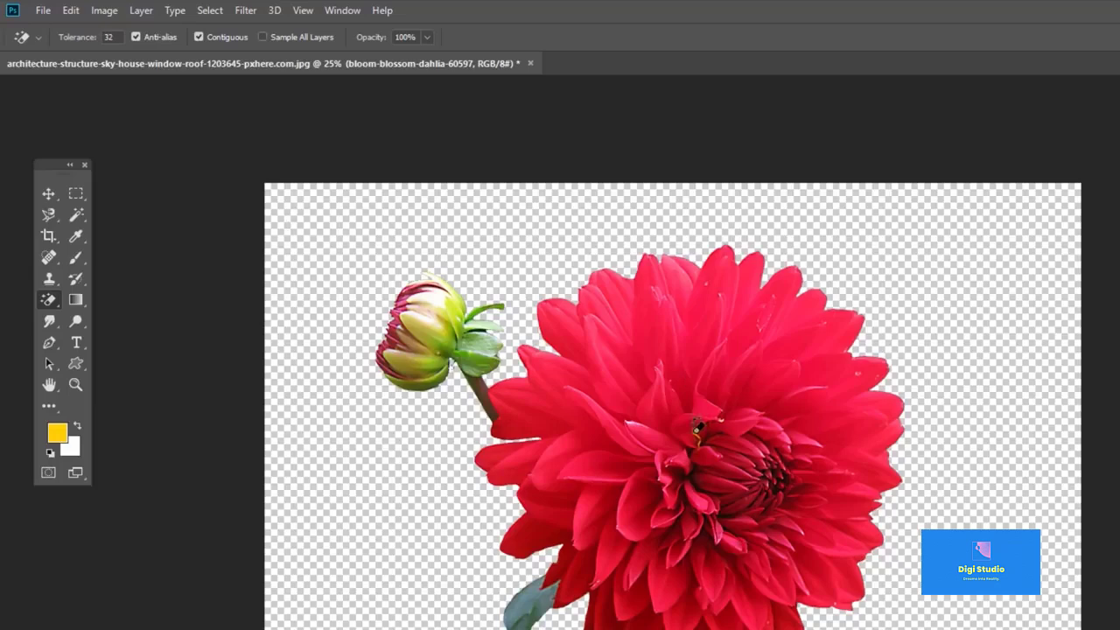
- Examine the dahlia cutout's petal, leaf and bud edges at closer magnification
{"action": "key", "text": "z"}
{"action": "left_click", "coordinate": [702, 562]}
{"action": "left_click", "coordinate": [698, 527]}
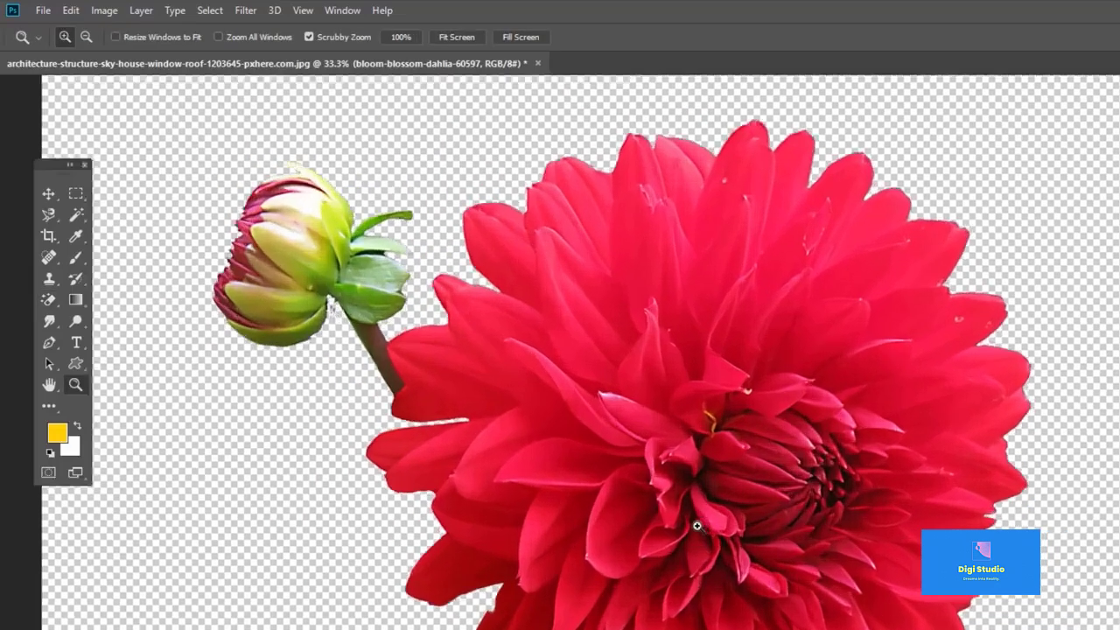
{"action": "left_click", "coordinate": [633, 432]}
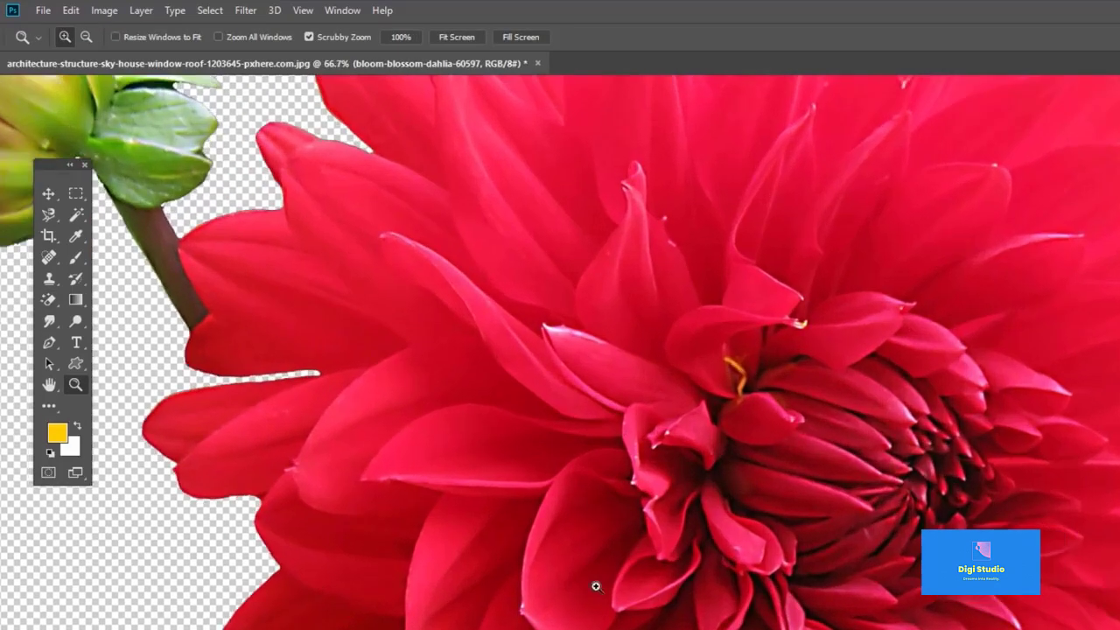
{"action": "left_click_drag", "start_coordinate": [621, 569], "coordinate": [605, 305]}
{"action": "left_click_drag", "start_coordinate": [597, 477], "coordinate": [565, 271]}
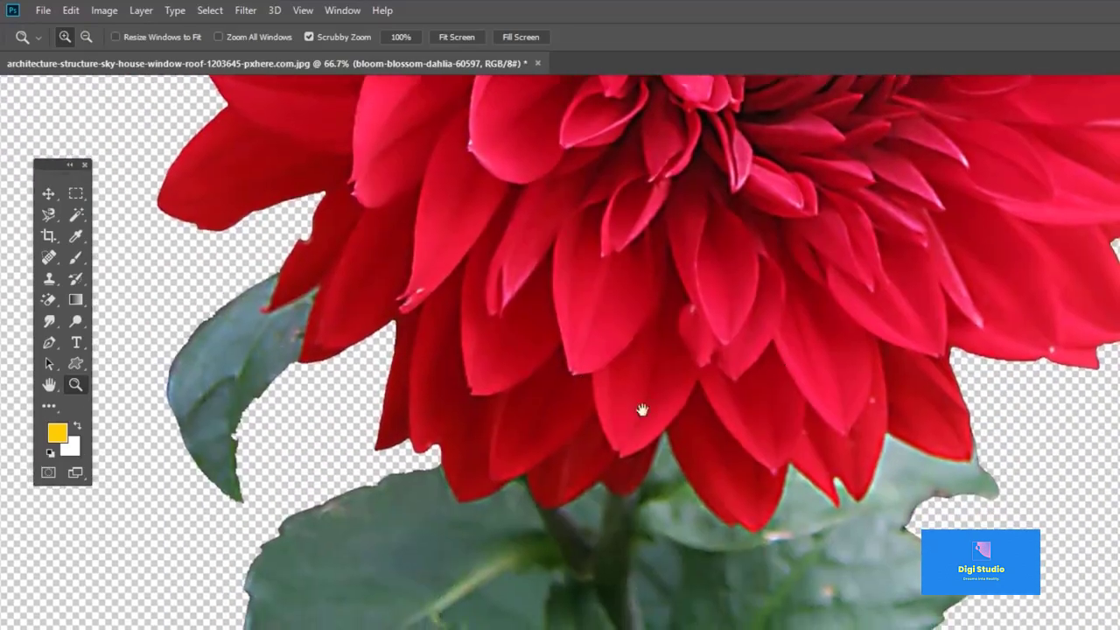
{"action": "left_click_drag", "start_coordinate": [642, 410], "coordinate": [403, 612]}
{"action": "left_click_drag", "start_coordinate": [531, 287], "coordinate": [522, 545]}
{"action": "left_click_drag", "start_coordinate": [464, 301], "coordinate": [632, 255]}
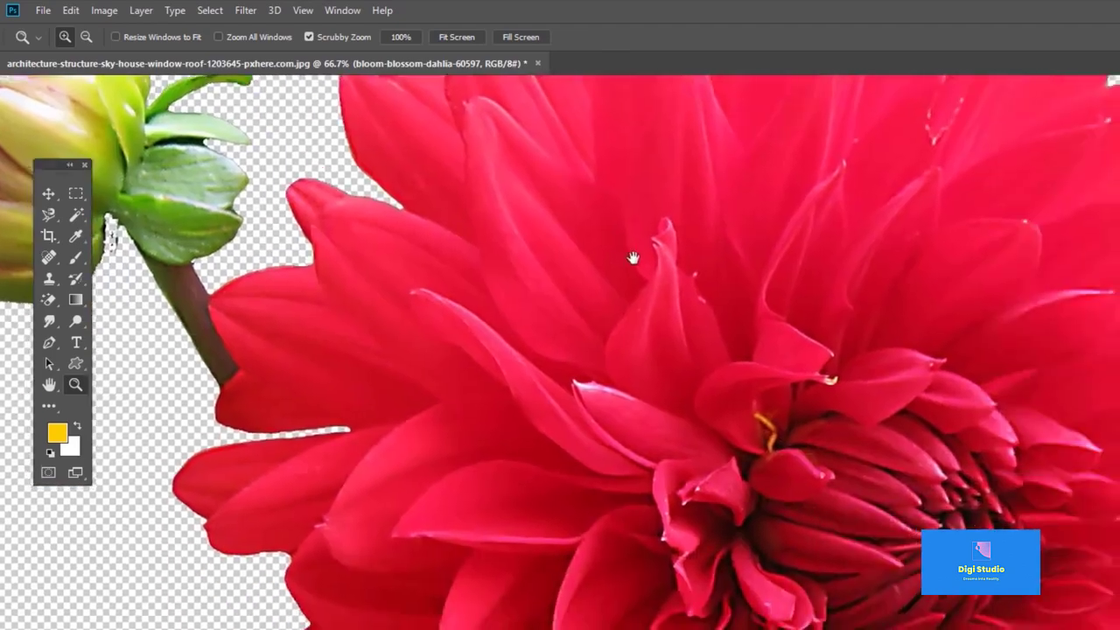
{"action": "left_click", "coordinate": [618, 399], "text": "alt"}
{"action": "left_click", "coordinate": [621, 367], "text": "alt"}
{"action": "key", "text": "v"}
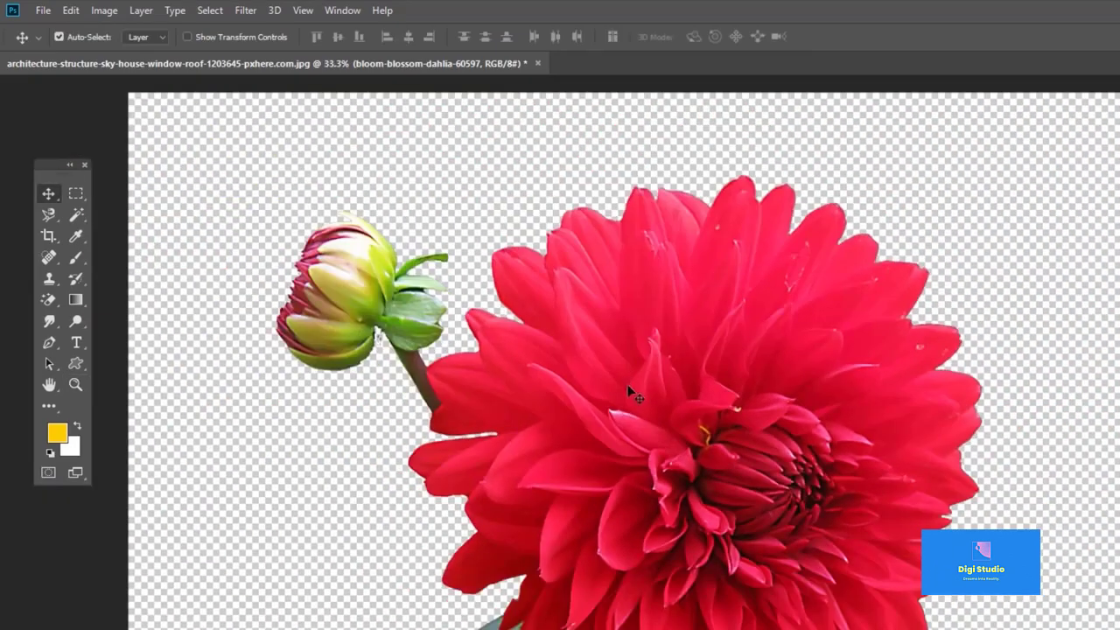
{"action": "key", "text": "z"}
{"action": "left_click", "coordinate": [640, 367], "text": "alt"}
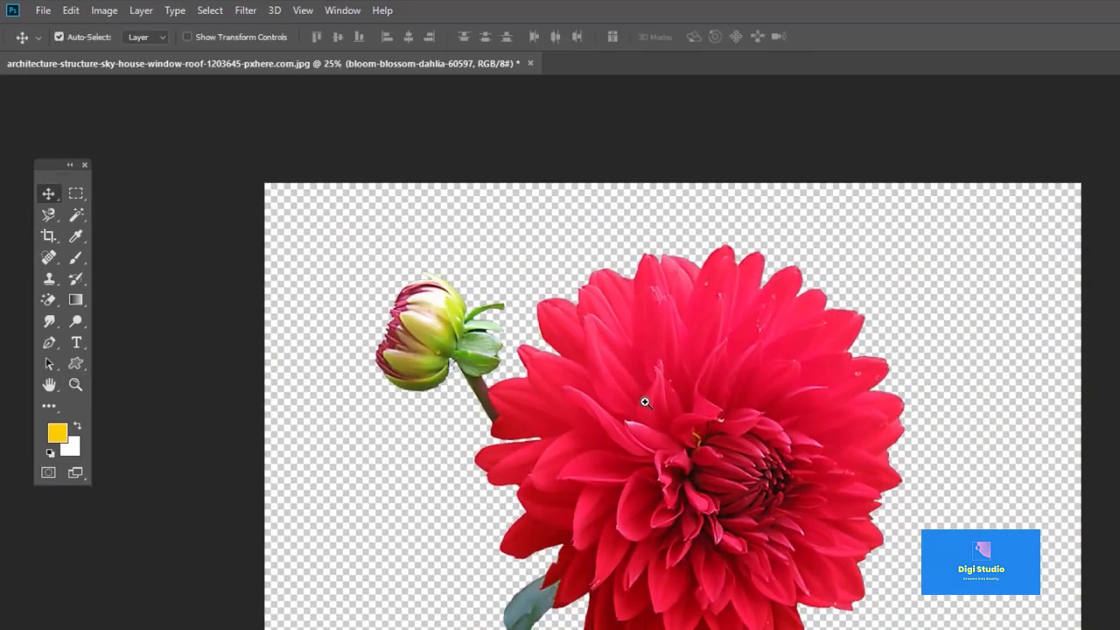
{"action": "left_click", "coordinate": [650, 398]}
{"action": "key", "text": "v"}
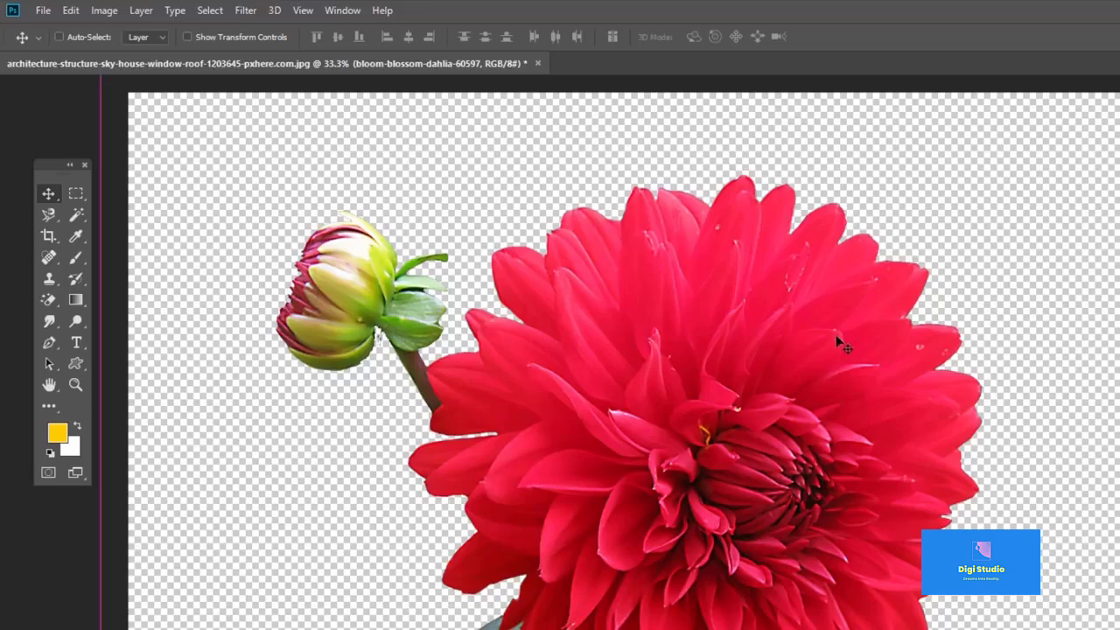
- Undo the erasing of the dahlia's dark green background and return to the Magic Eraser Tool
{"action": "key", "text": "ctrl+alt+z"}
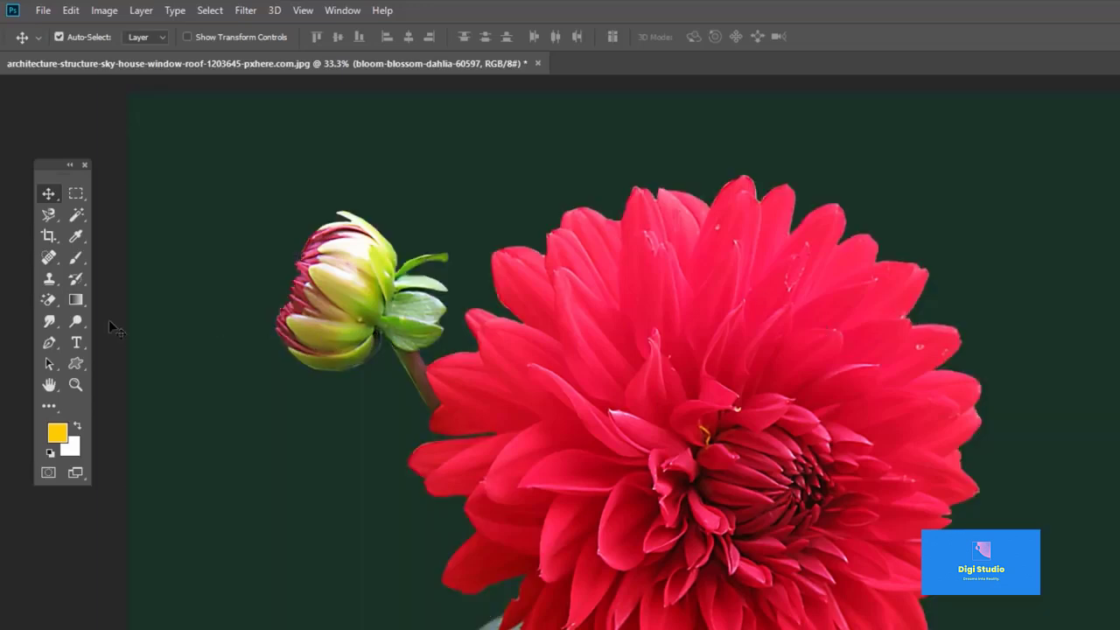
{"action": "left_click", "coordinate": [48, 299]}
{"action": "left_click", "coordinate": [49, 308]}
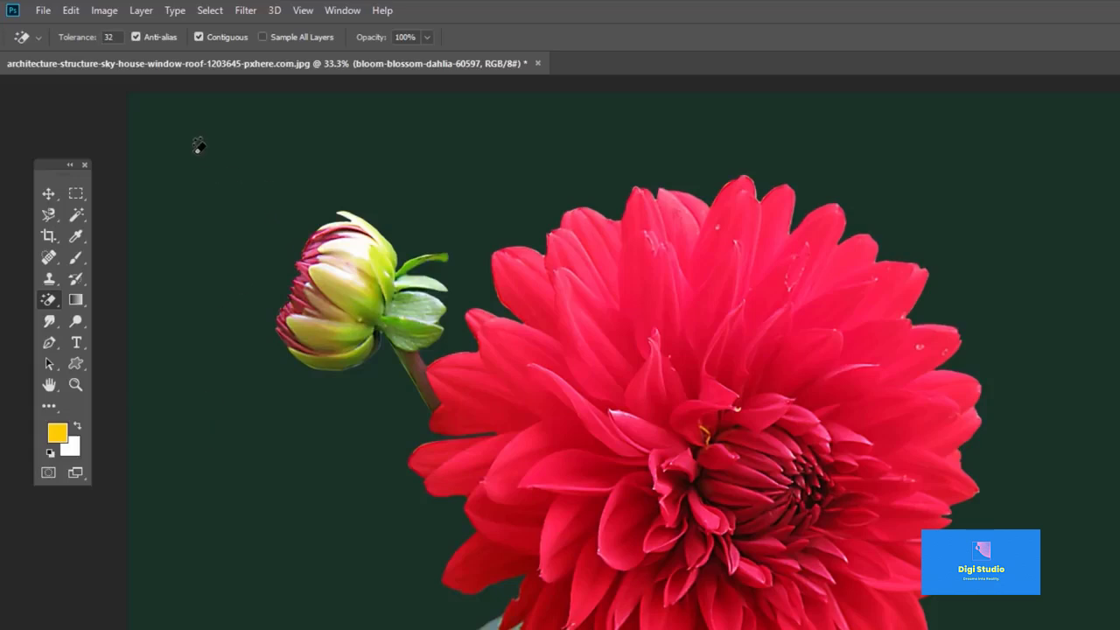
- Delete the dahlia layer and place the nature-grass-branch-meadow-leaf-flower-642711-pxhere.com image into the document
{"action": "key", "text": "v"}
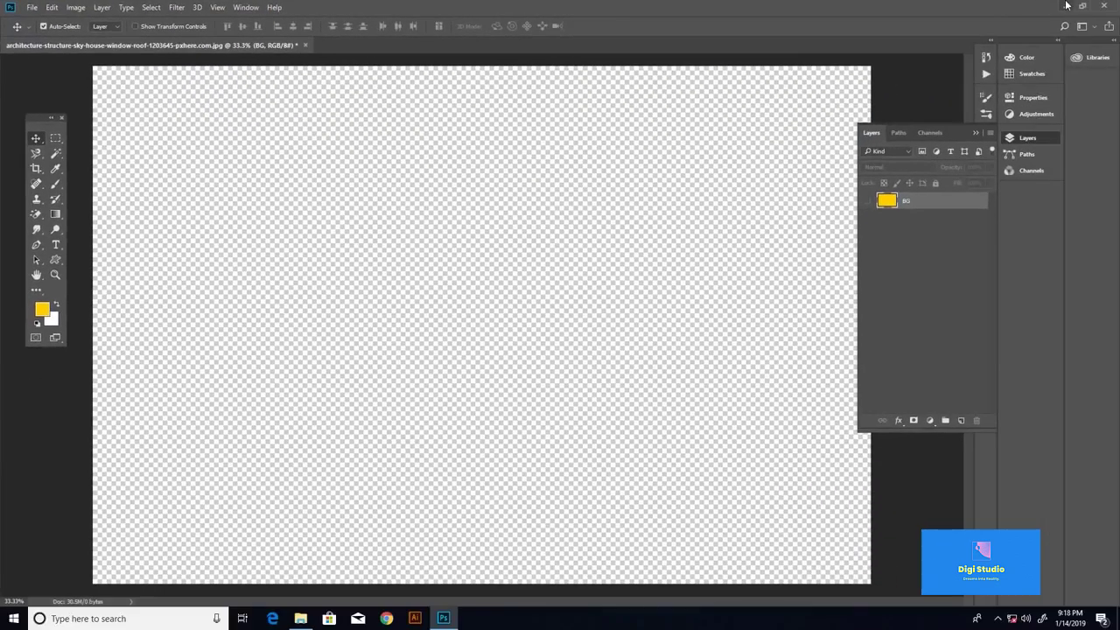
{"action": "left_click", "coordinate": [1066, 5]}
{"action": "left_click_drag", "start_coordinate": [259, 75], "coordinate": [462, 394]}
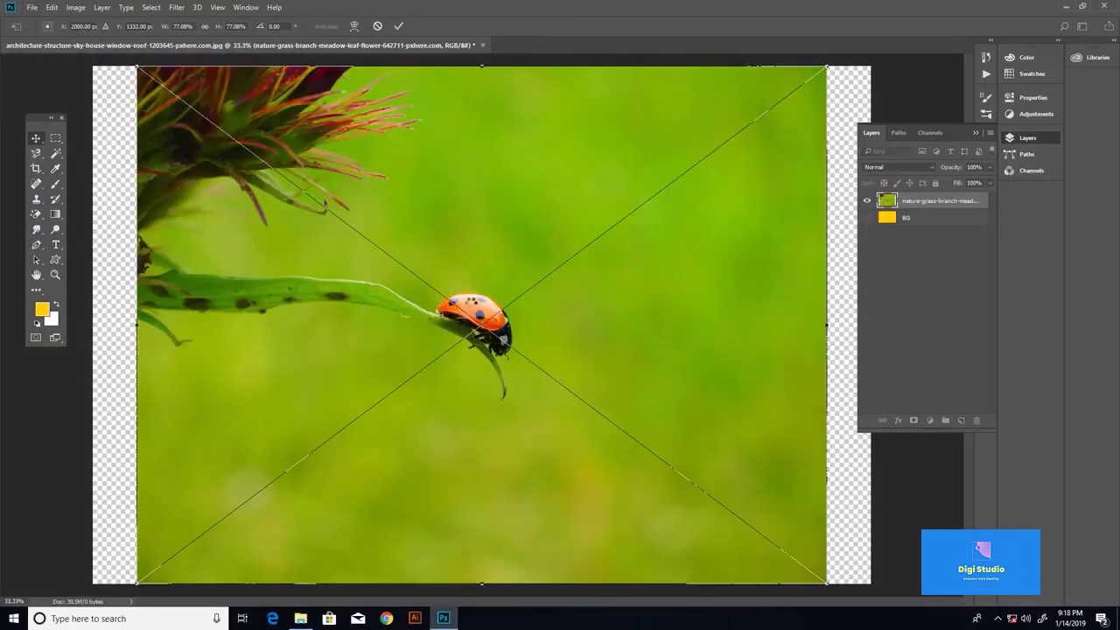
{"action": "key", "text": "Return"}
- Crop the canvas to the ladybug photo's side edges to remove the transparent strips
{"action": "key", "text": "ctrl+minus"}
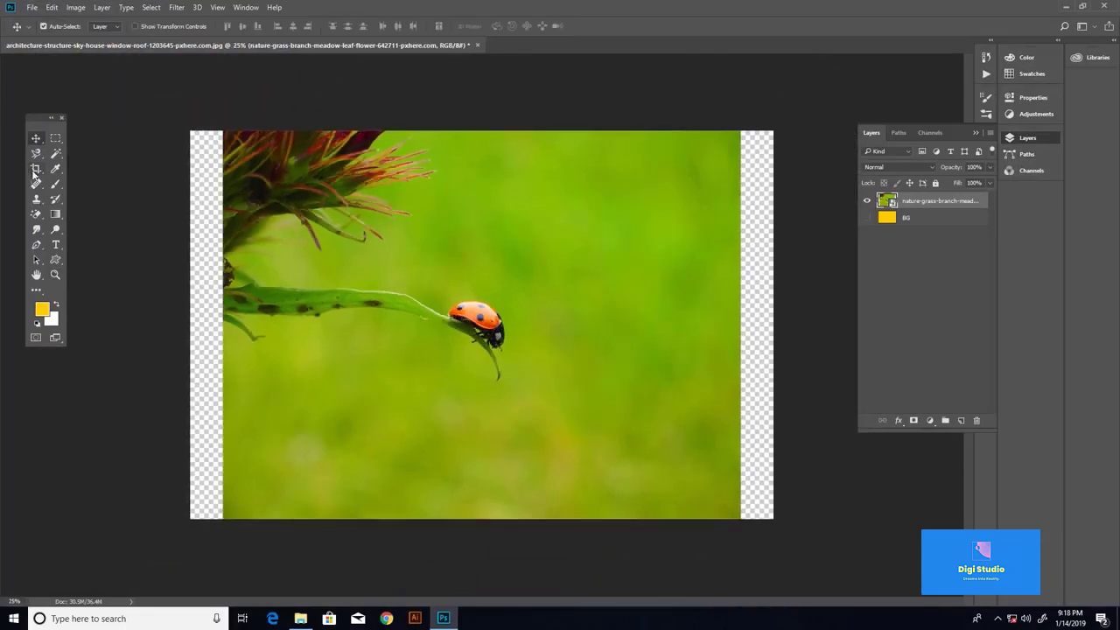
{"action": "left_click", "coordinate": [35, 170]}
{"action": "left_click_drag", "start_coordinate": [198, 326], "coordinate": [206, 320]}
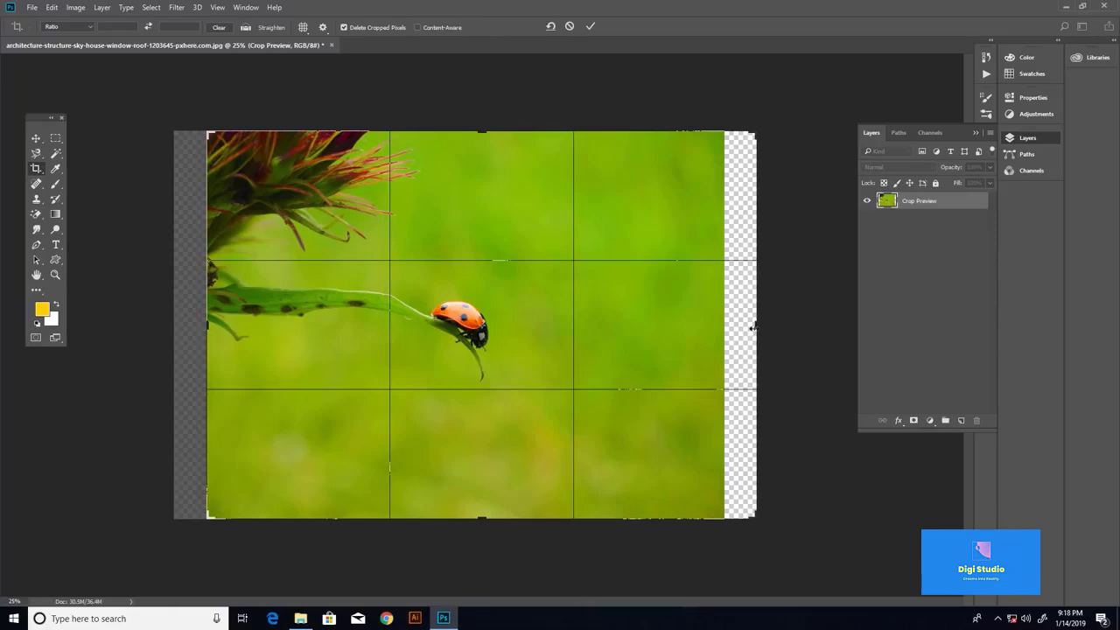
{"action": "mouse_move", "coordinate": [752, 327]}
{"action": "left_mouse_down"}
{"action": "mouse_move", "coordinate": [759, 319]}
{"action": "mouse_move", "coordinate": [744, 317]}
{"action": "left_mouse_up"}
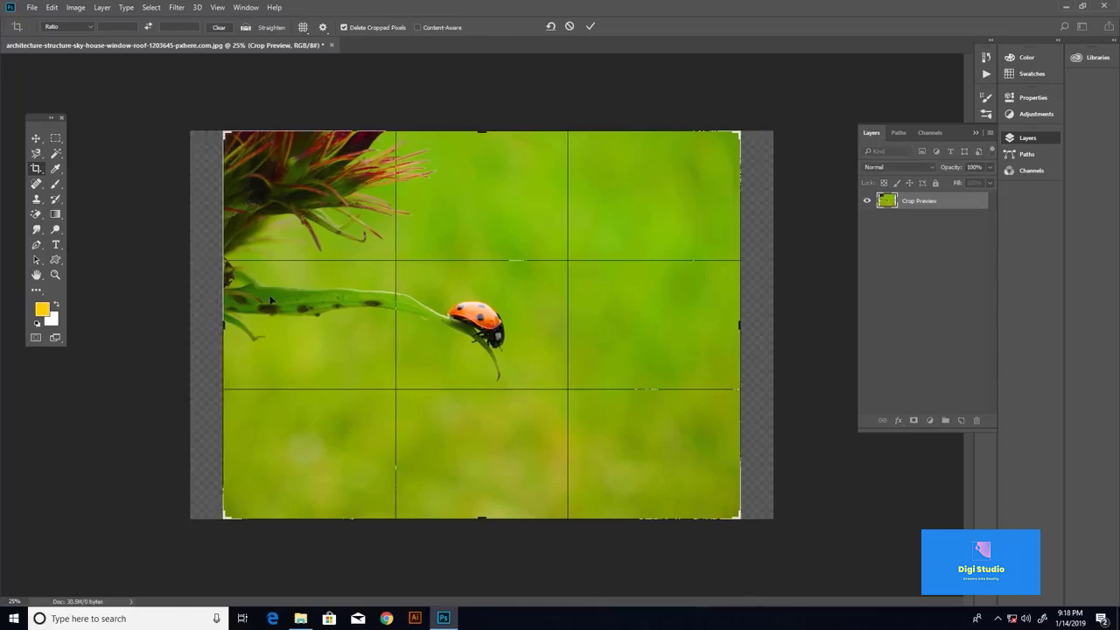
{"action": "key", "text": "Return"}
{"action": "key", "text": "v"}
- Switch to full-screen mode with the menu bar and rasterize the ladybug photo layer
{"action": "key", "text": "ctrl+plus"}
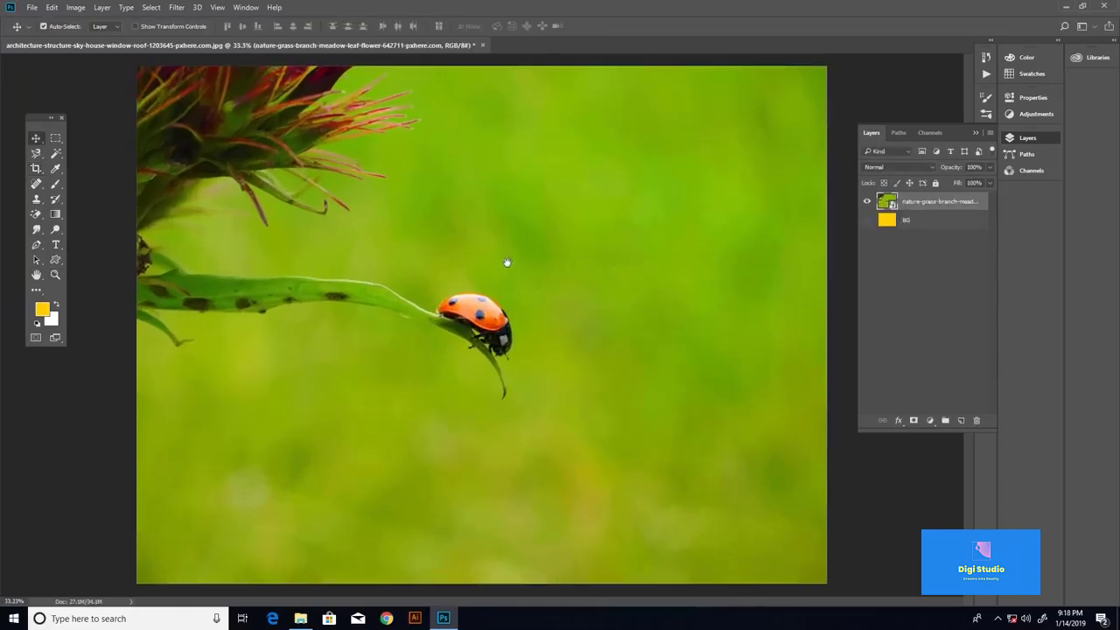
{"action": "key", "text": "f"}
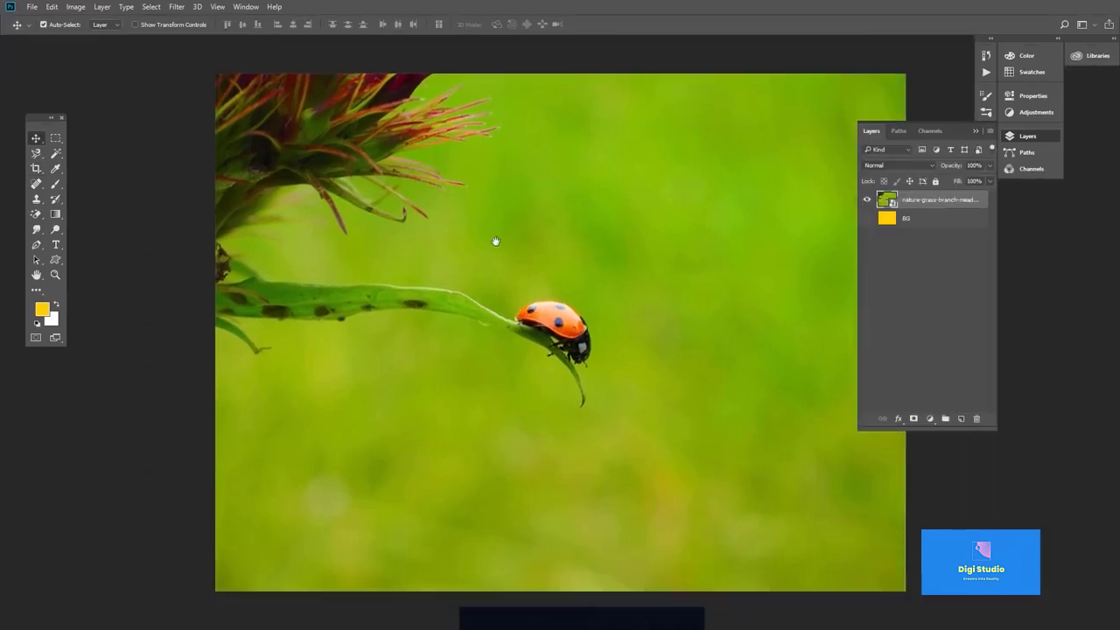
{"action": "left_click_drag", "start_coordinate": [496, 242], "coordinate": [406, 238]}
{"action": "right_click", "coordinate": [906, 200]}
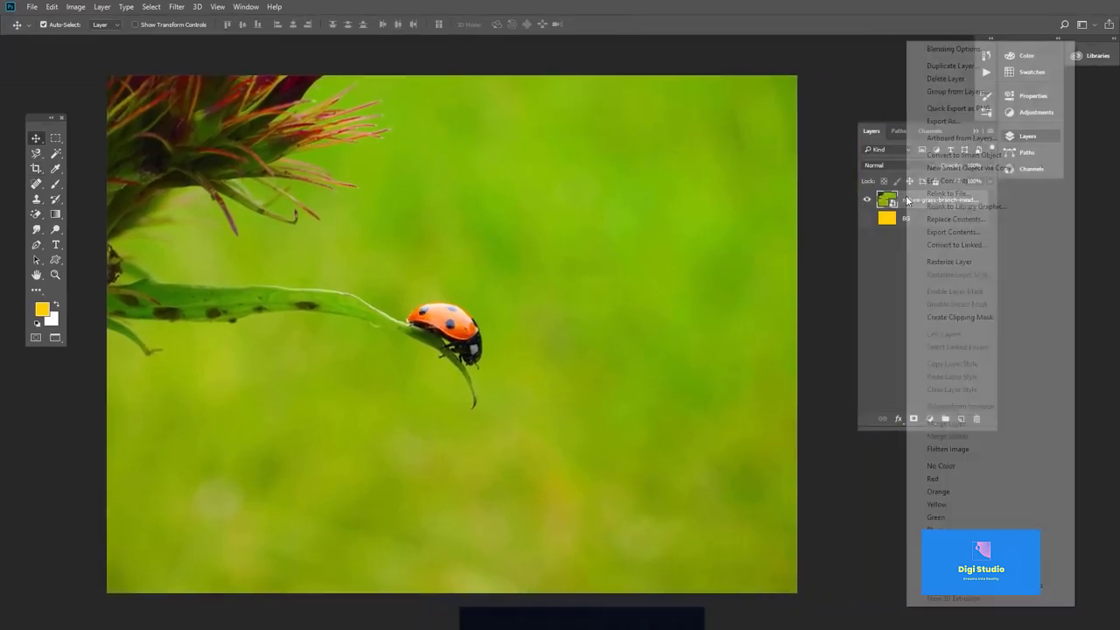
{"action": "left_click", "coordinate": [929, 268]}
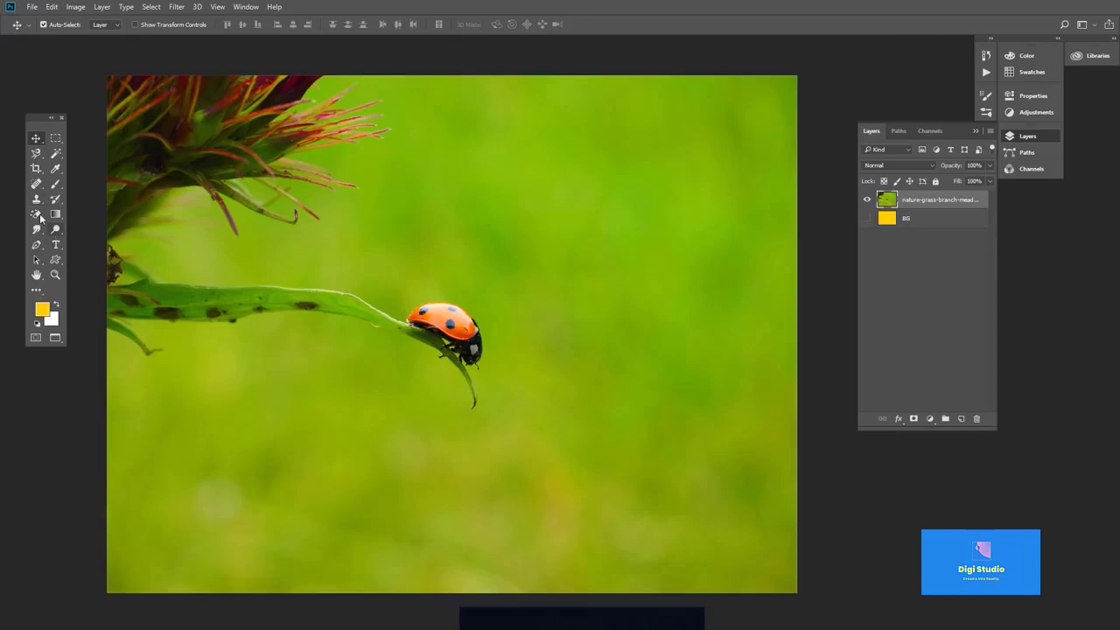
- Choose the Background Eraser Tool, enlarge its brush to 400 px and review its brush settings
{"action": "right_click", "coordinate": [37, 216]}
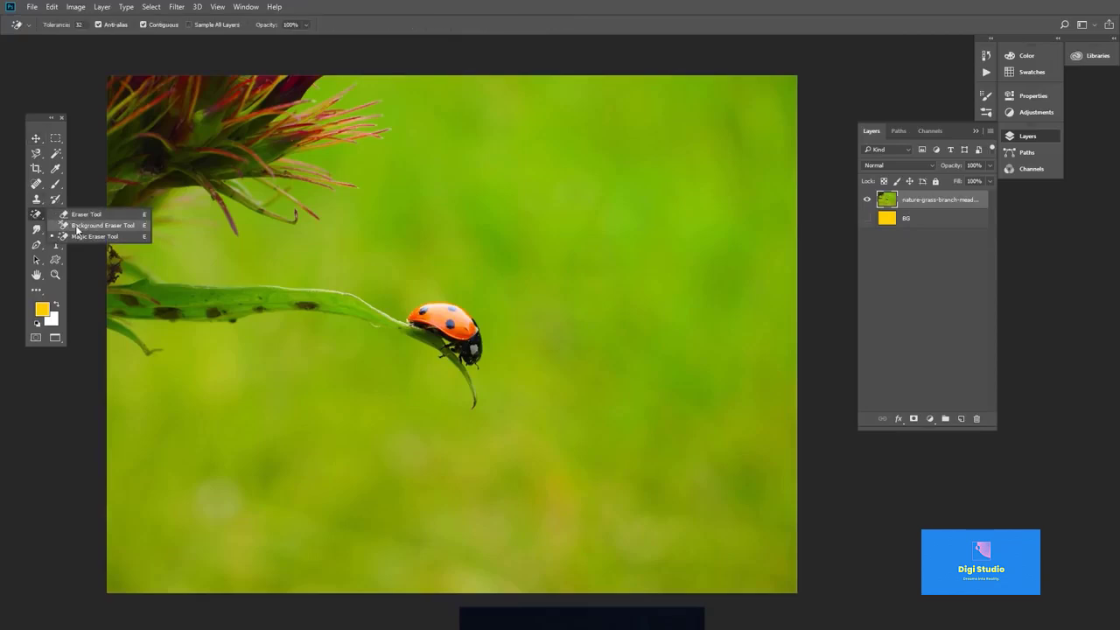
{"action": "left_click", "coordinate": [103, 225]}
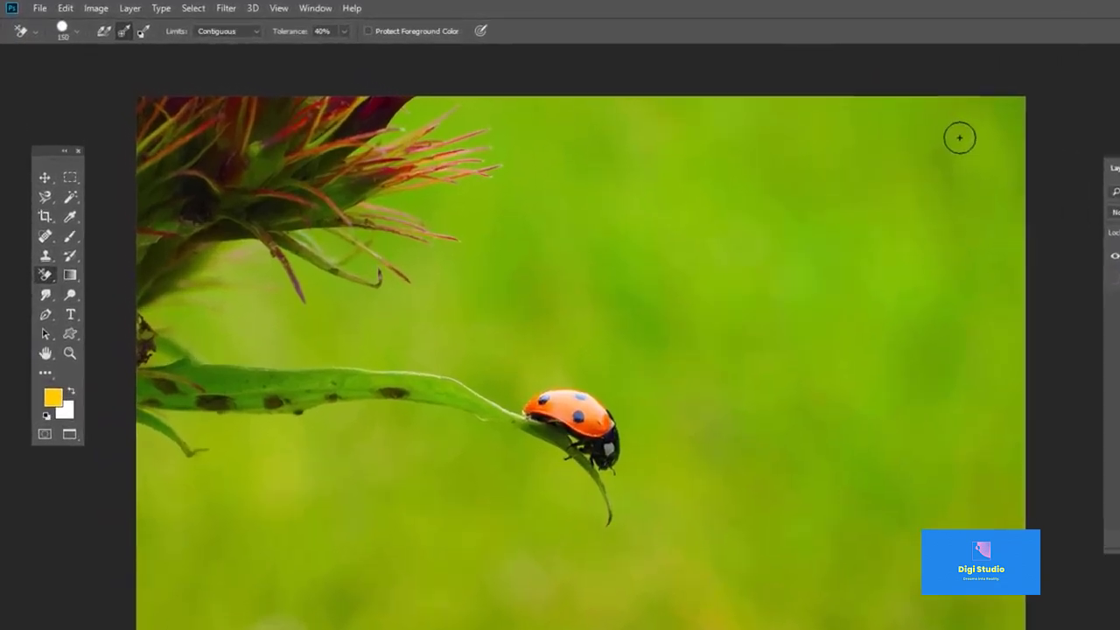
{"action": "key", "text": "bracketright"}
{"action": "key", "text": "bracketright"}
{"action": "key", "text": "bracketright"}
{"action": "key", "text": "bracketright"}
{"action": "key", "text": "bracketright"}
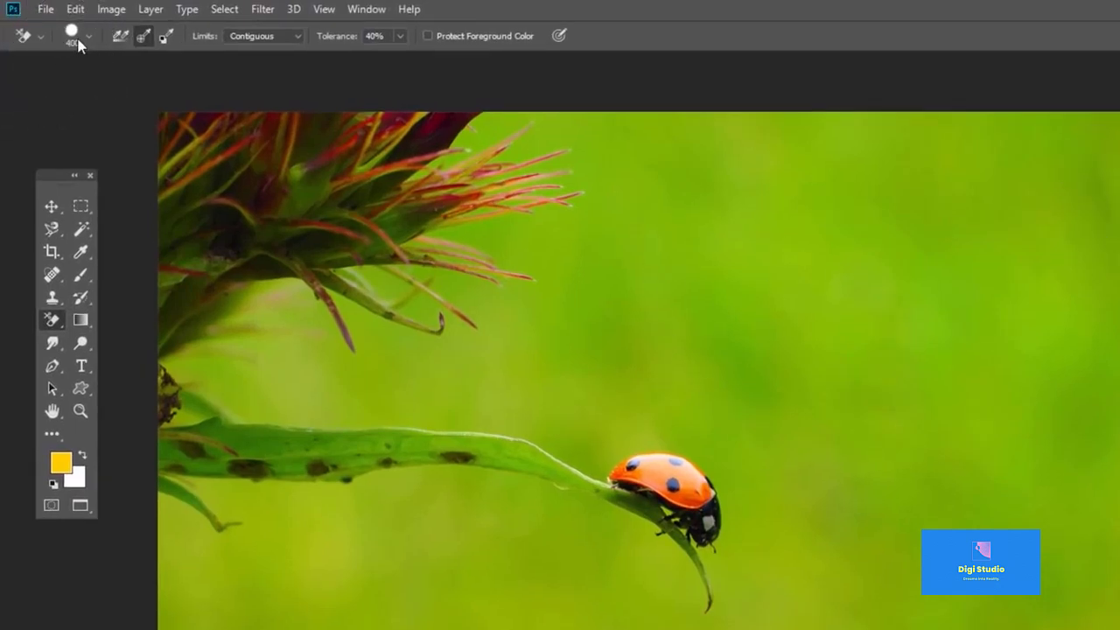
{"action": "left_click", "coordinate": [89, 38]}
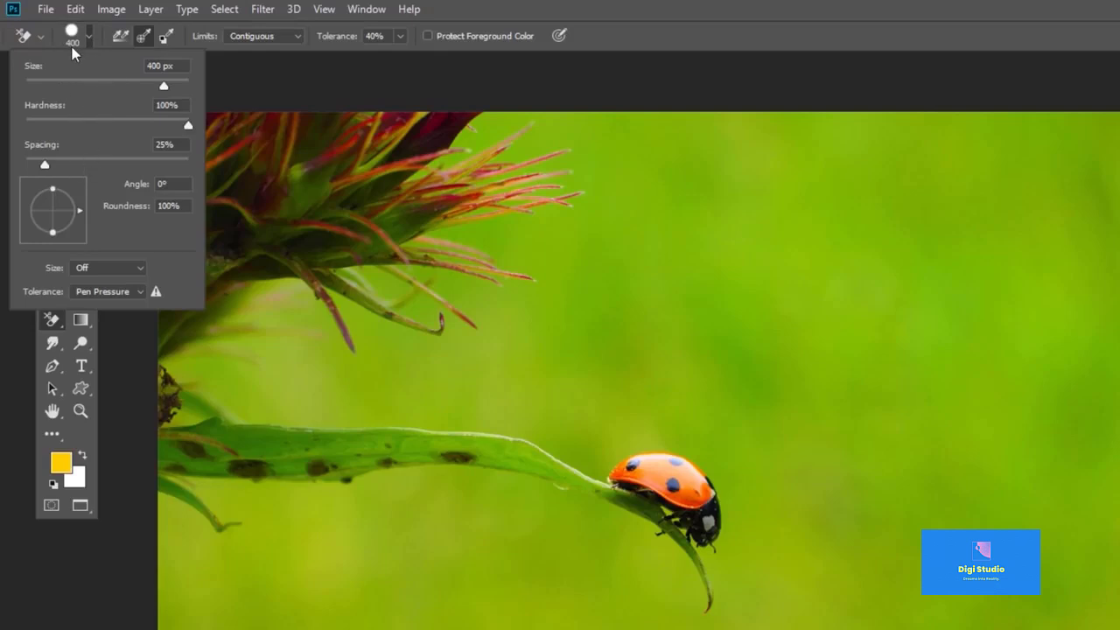
{"action": "left_click", "coordinate": [85, 45]}
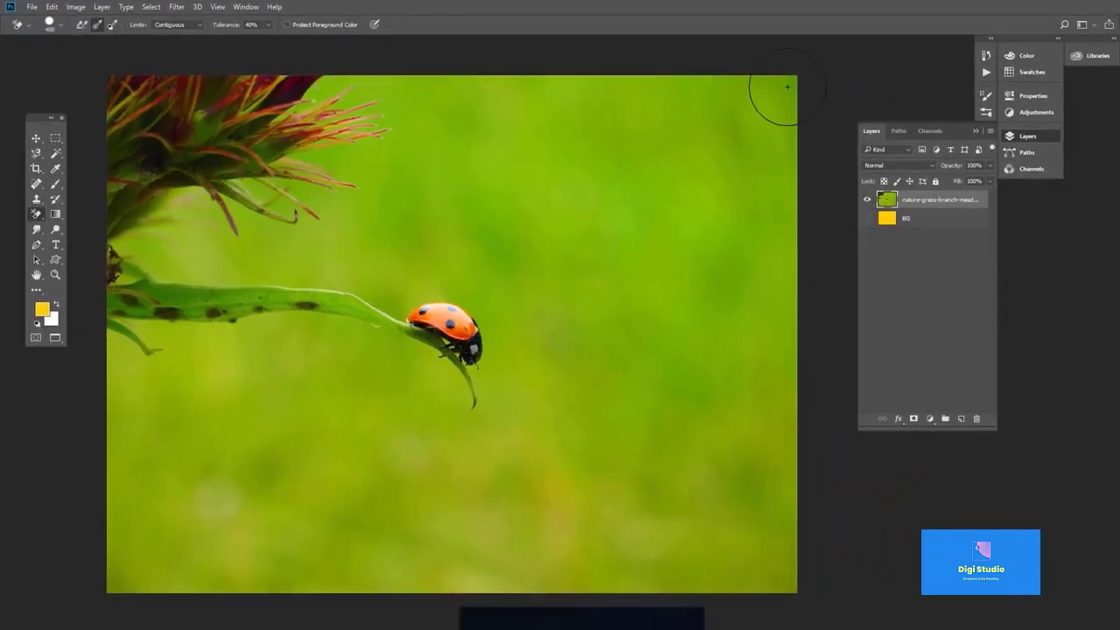
- Try erasing the green background along the photo's upper edge and toward the ladybug at 40% tolerance, and undo it
{"action": "left_click", "coordinate": [787, 86]}
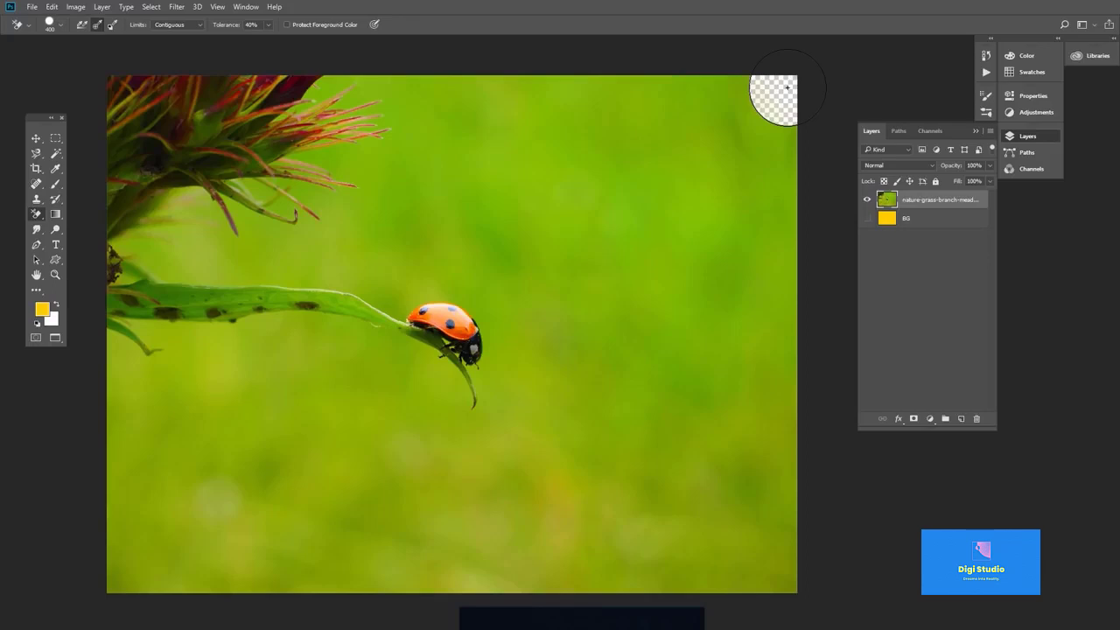
{"action": "mouse_move", "coordinate": [747, 91]}
{"action": "left_mouse_down"}
{"action": "mouse_move", "coordinate": [534, 101]}
{"action": "mouse_move", "coordinate": [630, 108]}
{"action": "mouse_move", "coordinate": [565, 151]}
{"action": "mouse_move", "coordinate": [810, 131]}
{"action": "mouse_move", "coordinate": [648, 185]}
{"action": "mouse_move", "coordinate": [528, 197]}
{"action": "mouse_move", "coordinate": [523, 119]}
{"action": "mouse_move", "coordinate": [480, 151]}
{"action": "mouse_move", "coordinate": [489, 90]}
{"action": "mouse_move", "coordinate": [540, 73]}
{"action": "left_mouse_up"}
{"action": "mouse_move", "coordinate": [378, 79]}
{"action": "left_mouse_down"}
{"action": "mouse_move", "coordinate": [305, 101]}
{"action": "mouse_move", "coordinate": [398, 102]}
{"action": "mouse_move", "coordinate": [330, 120]}
{"action": "mouse_move", "coordinate": [451, 96]}
{"action": "mouse_move", "coordinate": [414, 133]}
{"action": "mouse_move", "coordinate": [294, 157]}
{"action": "mouse_move", "coordinate": [334, 117]}
{"action": "mouse_move", "coordinate": [334, 108]}
{"action": "mouse_move", "coordinate": [307, 123]}
{"action": "mouse_move", "coordinate": [309, 97]}
{"action": "mouse_move", "coordinate": [444, 148]}
{"action": "mouse_move", "coordinate": [295, 194]}
{"action": "mouse_move", "coordinate": [255, 191]}
{"action": "mouse_move", "coordinate": [293, 233]}
{"action": "mouse_move", "coordinate": [203, 233]}
{"action": "mouse_move", "coordinate": [190, 203]}
{"action": "mouse_move", "coordinate": [143, 256]}
{"action": "mouse_move", "coordinate": [177, 274]}
{"action": "mouse_move", "coordinate": [341, 251]}
{"action": "mouse_move", "coordinate": [388, 218]}
{"action": "mouse_move", "coordinate": [521, 214]}
{"action": "mouse_move", "coordinate": [504, 252]}
{"action": "mouse_move", "coordinate": [440, 270]}
{"action": "mouse_move", "coordinate": [408, 302]}
{"action": "mouse_move", "coordinate": [417, 258]}
{"action": "mouse_move", "coordinate": [479, 309]}
{"action": "mouse_move", "coordinate": [490, 375]}
{"action": "mouse_move", "coordinate": [425, 379]}
{"action": "mouse_move", "coordinate": [374, 344]}
{"action": "mouse_move", "coordinate": [425, 367]}
{"action": "left_mouse_up"}
{"action": "key", "text": "ctrl+z"}
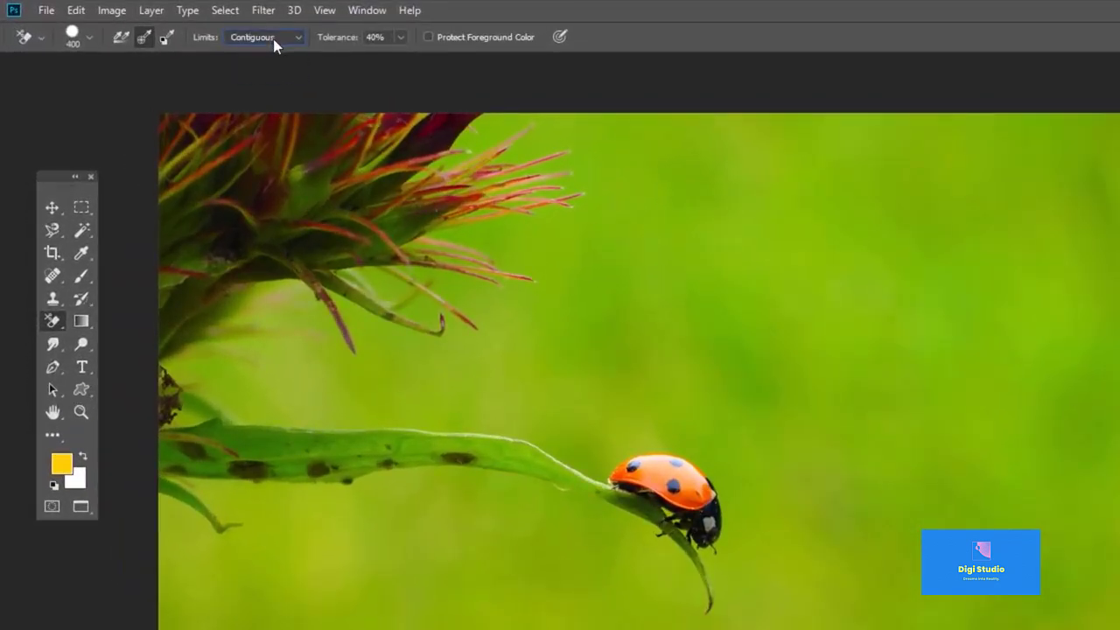
- Set the tolerance to 35% and erase the green background around the flower, leaf and ladybug with the Background Eraser
{"action": "left_click", "coordinate": [391, 37]}
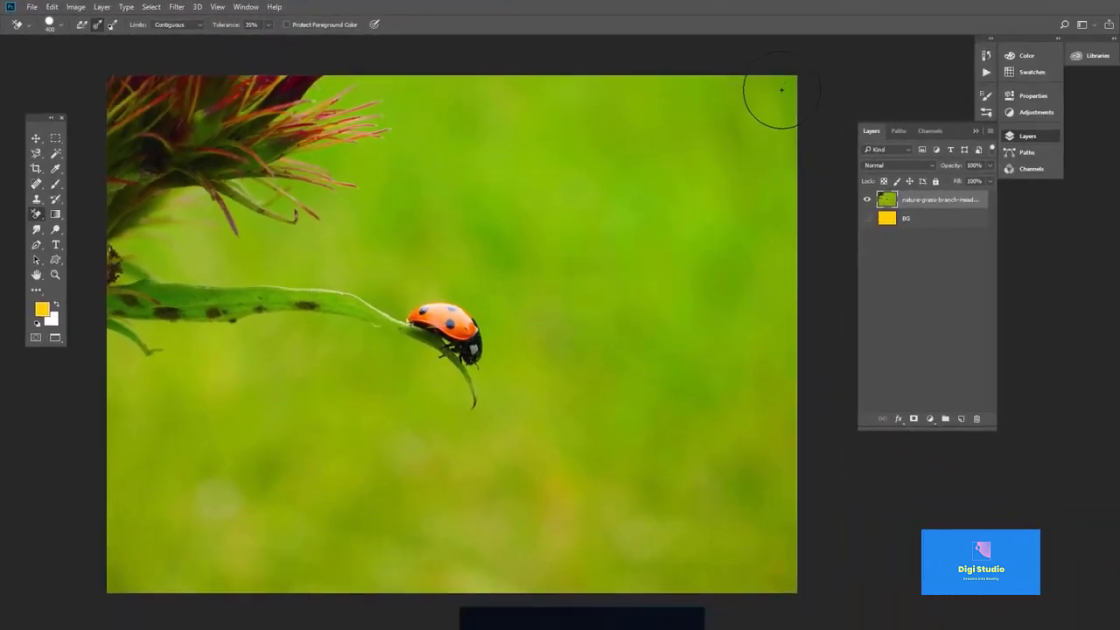
{"action": "left_click", "coordinate": [782, 88]}
{"action": "mouse_move", "coordinate": [736, 89]}
{"action": "left_mouse_down"}
{"action": "mouse_move", "coordinate": [472, 98]}
{"action": "mouse_move", "coordinate": [419, 86]}
{"action": "mouse_move", "coordinate": [322, 98]}
{"action": "left_mouse_up"}
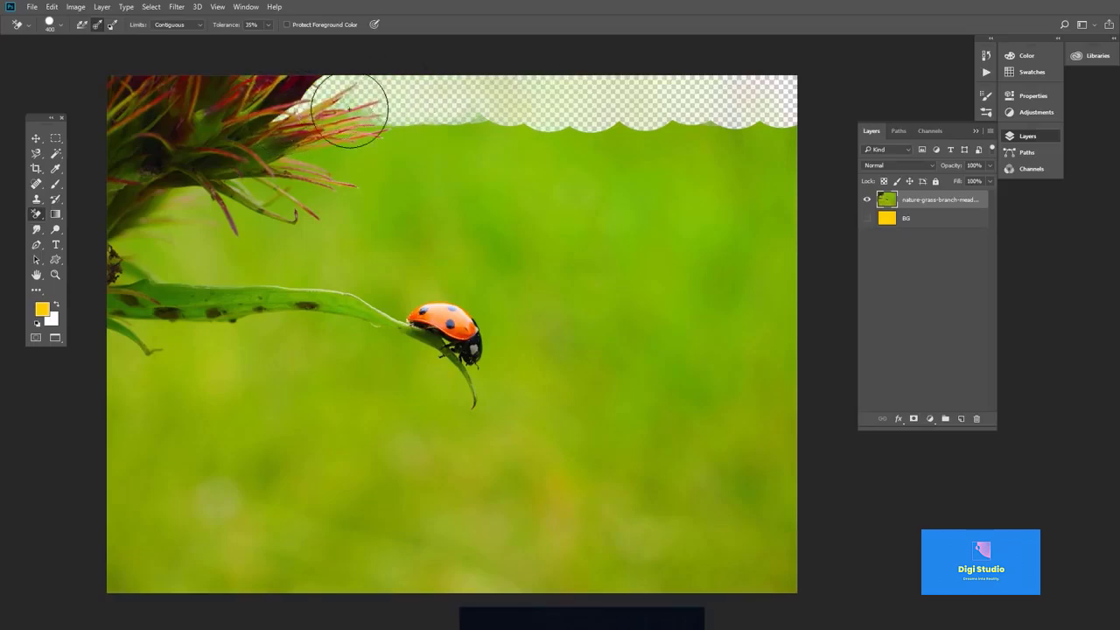
{"action": "mouse_move", "coordinate": [350, 109]}
{"action": "left_mouse_down"}
{"action": "mouse_move", "coordinate": [407, 102]}
{"action": "mouse_move", "coordinate": [374, 114]}
{"action": "mouse_move", "coordinate": [350, 143]}
{"action": "mouse_move", "coordinate": [301, 157]}
{"action": "mouse_move", "coordinate": [321, 153]}
{"action": "mouse_move", "coordinate": [373, 190]}
{"action": "mouse_move", "coordinate": [353, 207]}
{"action": "mouse_move", "coordinate": [298, 186]}
{"action": "mouse_move", "coordinate": [322, 234]}
{"action": "mouse_move", "coordinate": [262, 210]}
{"action": "mouse_move", "coordinate": [288, 248]}
{"action": "mouse_move", "coordinate": [190, 206]}
{"action": "mouse_move", "coordinate": [143, 242]}
{"action": "mouse_move", "coordinate": [144, 256]}
{"action": "mouse_move", "coordinate": [454, 245]}
{"action": "mouse_move", "coordinate": [459, 234]}
{"action": "mouse_move", "coordinate": [393, 263]}
{"action": "mouse_move", "coordinate": [430, 286]}
{"action": "mouse_move", "coordinate": [373, 242]}
{"action": "mouse_move", "coordinate": [298, 246]}
{"action": "mouse_move", "coordinate": [244, 272]}
{"action": "mouse_move", "coordinate": [318, 262]}
{"action": "mouse_move", "coordinate": [445, 199]}
{"action": "mouse_move", "coordinate": [407, 141]}
{"action": "mouse_move", "coordinate": [432, 153]}
{"action": "mouse_move", "coordinate": [558, 136]}
{"action": "mouse_move", "coordinate": [454, 202]}
{"action": "mouse_move", "coordinate": [638, 209]}
{"action": "mouse_move", "coordinate": [621, 186]}
{"action": "mouse_move", "coordinate": [709, 125]}
{"action": "mouse_move", "coordinate": [713, 144]}
{"action": "mouse_move", "coordinate": [794, 167]}
{"action": "mouse_move", "coordinate": [742, 253]}
{"action": "mouse_move", "coordinate": [791, 276]}
{"action": "mouse_move", "coordinate": [782, 202]}
{"action": "mouse_move", "coordinate": [691, 250]}
{"action": "mouse_move", "coordinate": [596, 434]}
{"action": "mouse_move", "coordinate": [624, 241]}
{"action": "mouse_move", "coordinate": [590, 261]}
{"action": "mouse_move", "coordinate": [570, 314]}
{"action": "mouse_move", "coordinate": [527, 315]}
{"action": "mouse_move", "coordinate": [482, 293]}
{"action": "mouse_move", "coordinate": [508, 258]}
{"action": "mouse_move", "coordinate": [556, 304]}
{"action": "mouse_move", "coordinate": [502, 393]}
{"action": "mouse_move", "coordinate": [446, 432]}
{"action": "mouse_move", "coordinate": [420, 377]}
{"action": "mouse_move", "coordinate": [396, 396]}
{"action": "mouse_move", "coordinate": [383, 371]}
{"action": "mouse_move", "coordinate": [320, 350]}
{"action": "mouse_move", "coordinate": [127, 353]}
{"action": "mouse_move", "coordinate": [185, 395]}
{"action": "mouse_move", "coordinate": [183, 440]}
{"action": "mouse_move", "coordinate": [233, 445]}
{"action": "mouse_move", "coordinate": [142, 464]}
{"action": "mouse_move", "coordinate": [148, 569]}
{"action": "mouse_move", "coordinate": [212, 580]}
{"action": "mouse_move", "coordinate": [233, 520]}
{"action": "mouse_move", "coordinate": [310, 459]}
{"action": "mouse_move", "coordinate": [300, 492]}
{"action": "mouse_move", "coordinate": [750, 555]}
{"action": "mouse_move", "coordinate": [780, 412]}
{"action": "mouse_move", "coordinate": [796, 451]}
{"action": "left_mouse_up"}
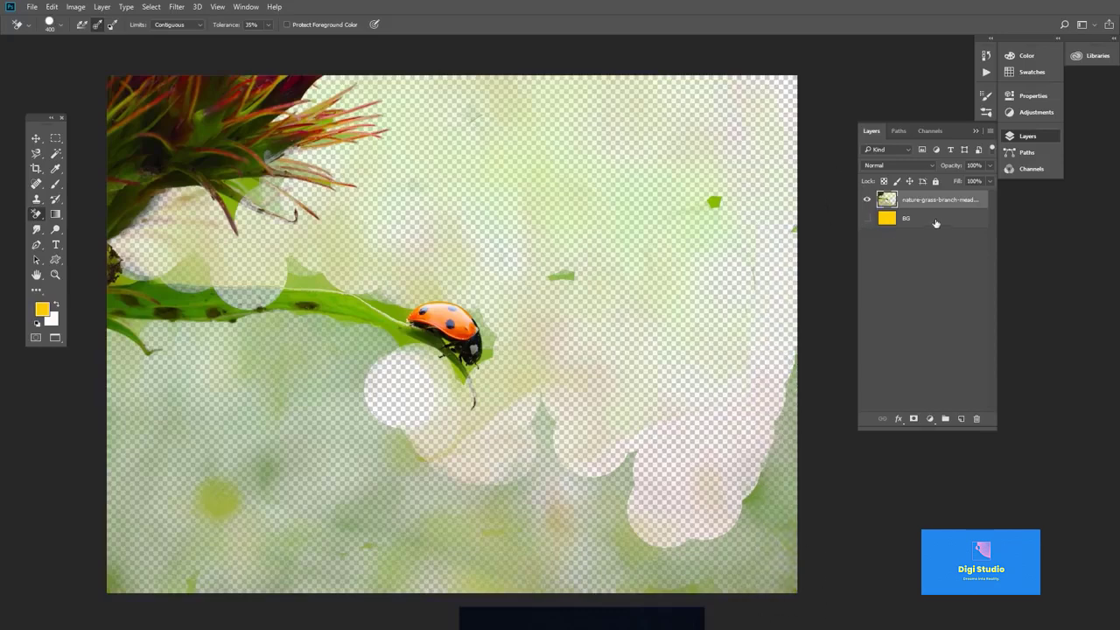
- Show the yellow BG layer and erase leftover green from the photo layer's outer areas with the Eraser Tool at 600 px
{"action": "left_click", "coordinate": [935, 223]}
{"action": "left_click", "coordinate": [869, 219]}
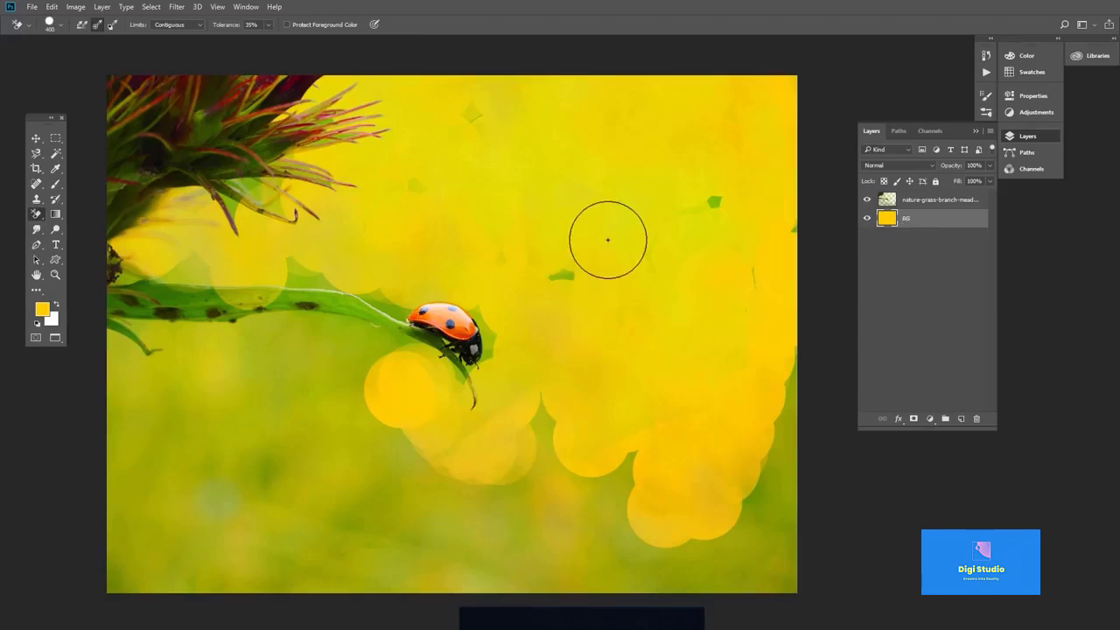
{"action": "right_click", "coordinate": [34, 213]}
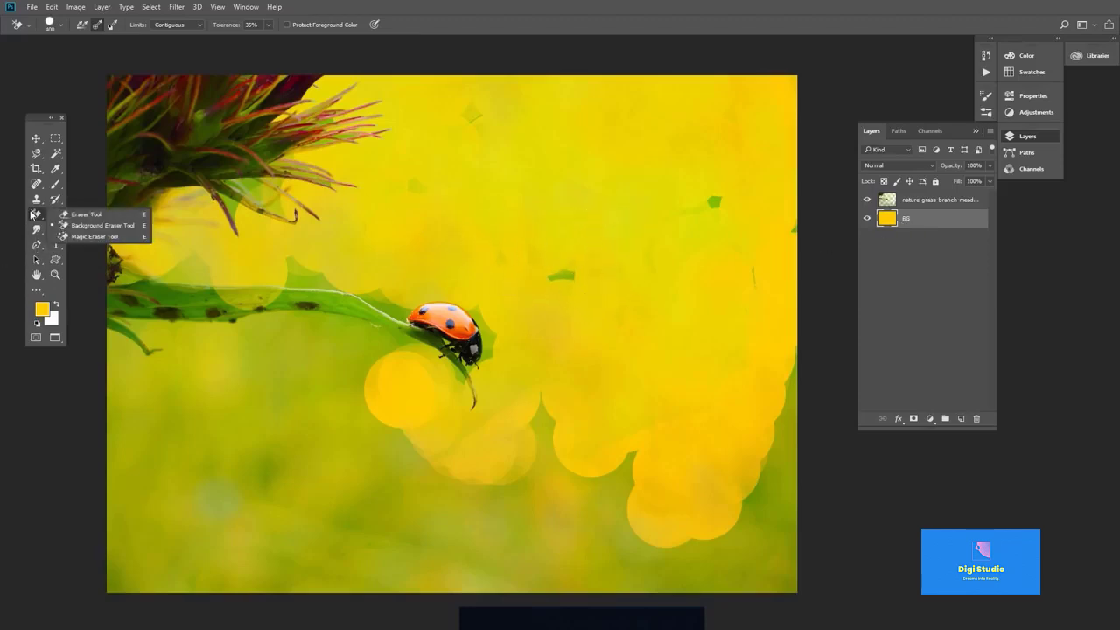
{"action": "left_click", "coordinate": [85, 214]}
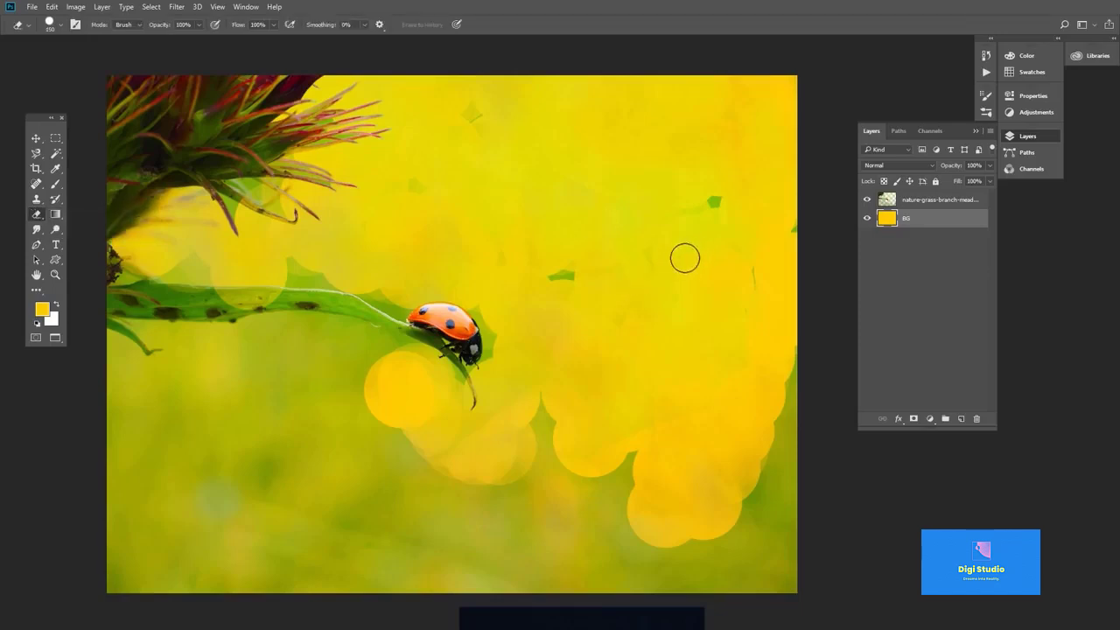
{"action": "key", "text": "bracketright"}
{"action": "key", "text": "bracketright"}
{"action": "key", "text": "bracketright"}
{"action": "key", "text": "alt+bracketright"}
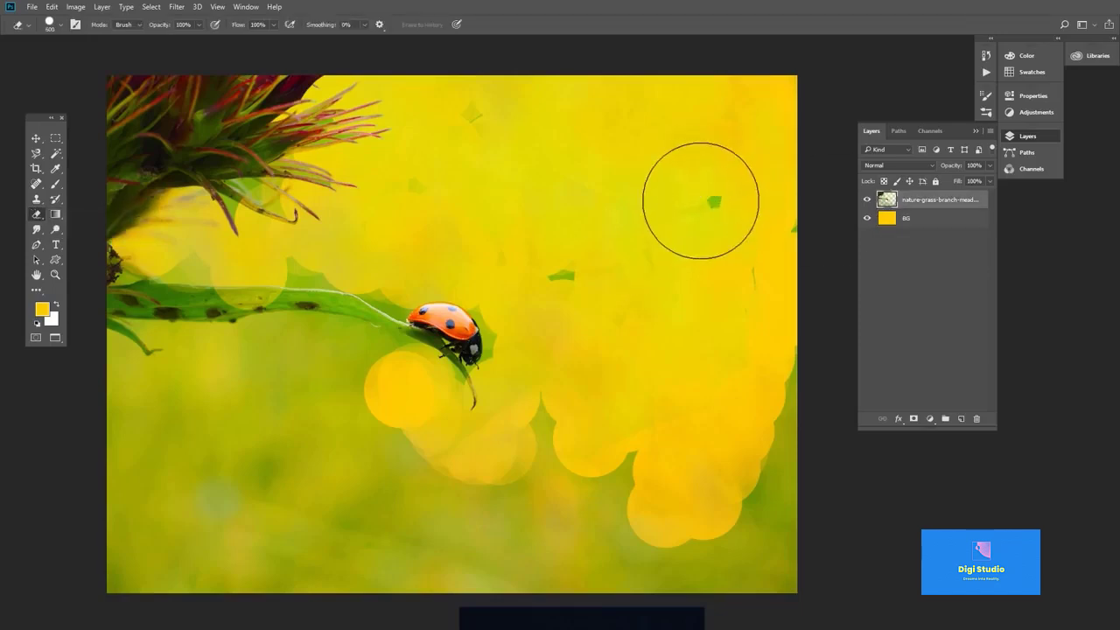
{"action": "mouse_move", "coordinate": [694, 201]}
{"action": "left_mouse_down"}
{"action": "mouse_move", "coordinate": [424, 155]}
{"action": "mouse_move", "coordinate": [542, 108]}
{"action": "mouse_move", "coordinate": [509, 119]}
{"action": "mouse_move", "coordinate": [543, 257]}
{"action": "mouse_move", "coordinate": [661, 462]}
{"action": "mouse_move", "coordinate": [626, 485]}
{"action": "mouse_move", "coordinate": [678, 497]}
{"action": "mouse_move", "coordinate": [743, 412]}
{"action": "mouse_move", "coordinate": [778, 392]}
{"action": "mouse_move", "coordinate": [801, 555]}
{"action": "mouse_move", "coordinate": [114, 555]}
{"action": "mouse_move", "coordinate": [112, 442]}
{"action": "mouse_move", "coordinate": [143, 432]}
{"action": "mouse_move", "coordinate": [187, 461]}
{"action": "mouse_move", "coordinate": [298, 484]}
{"action": "mouse_move", "coordinate": [606, 491]}
{"action": "mouse_move", "coordinate": [584, 457]}
{"action": "mouse_move", "coordinate": [468, 468]}
{"action": "mouse_move", "coordinate": [546, 439]}
{"action": "mouse_move", "coordinate": [577, 357]}
{"action": "mouse_move", "coordinate": [578, 377]}
{"action": "mouse_move", "coordinate": [554, 283]}
{"action": "mouse_move", "coordinate": [412, 198]}
{"action": "mouse_move", "coordinate": [413, 132]}
{"action": "mouse_move", "coordinate": [450, 111]}
{"action": "left_mouse_up"}
- Reduce the eraser brush to 200 px, hide the BG layer and erase the photo's leftover background below the leaf
{"action": "key", "text": "bracketleft"}
{"action": "key", "text": "bracketleft"}
{"action": "key", "text": "bracketleft"}
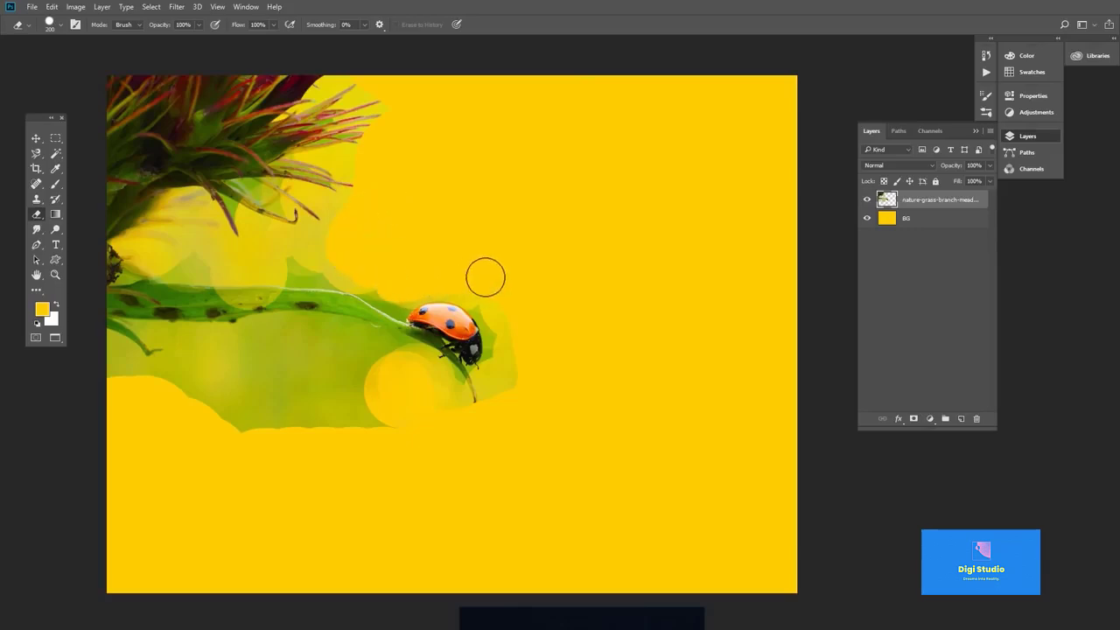
{"action": "left_click", "coordinate": [936, 225]}
{"action": "left_click", "coordinate": [867, 218]}
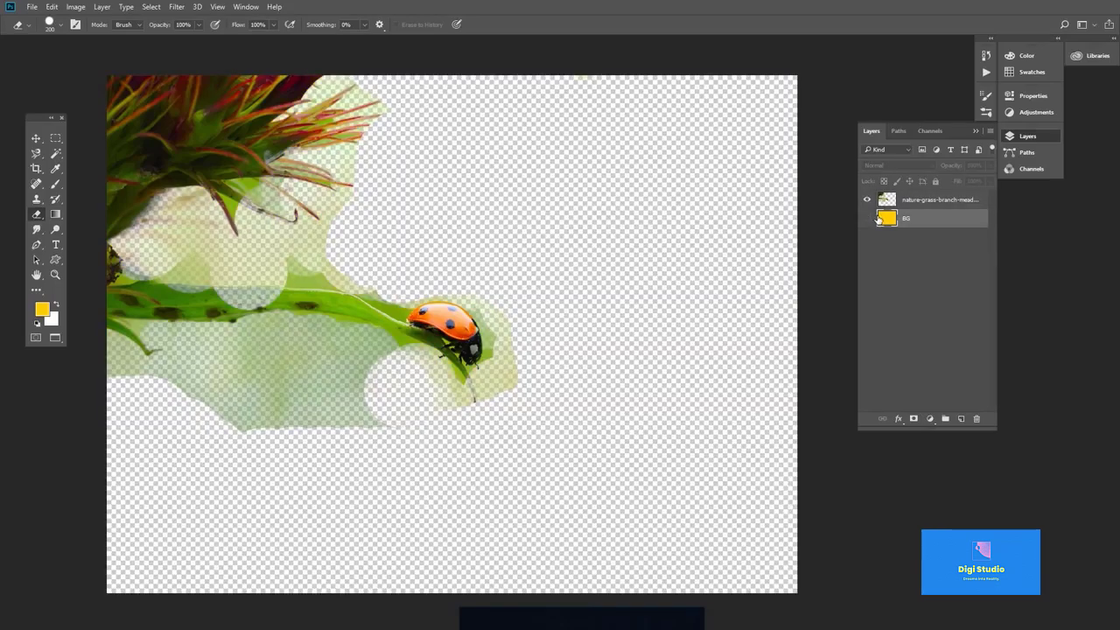
{"action": "left_click", "coordinate": [916, 204]}
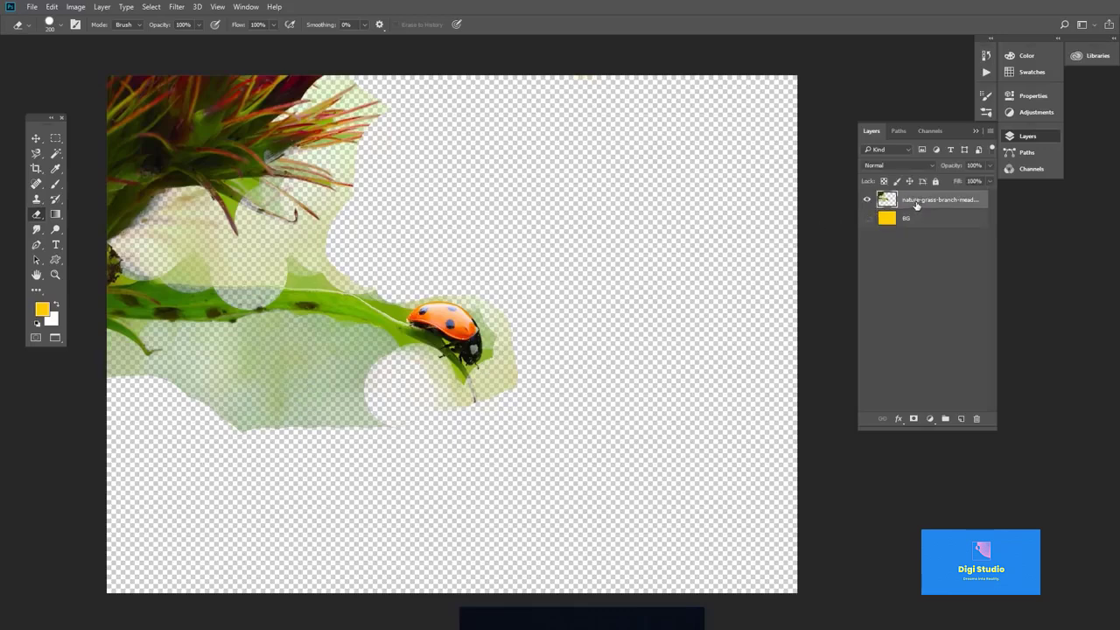
{"action": "mouse_move", "coordinate": [397, 429]}
{"action": "left_mouse_down"}
{"action": "mouse_move", "coordinate": [320, 390]}
{"action": "mouse_move", "coordinate": [425, 370]}
{"action": "mouse_move", "coordinate": [166, 387]}
{"action": "mouse_move", "coordinate": [113, 360]}
{"action": "mouse_move", "coordinate": [222, 359]}
{"action": "mouse_move", "coordinate": [230, 347]}
{"action": "mouse_move", "coordinate": [192, 340]}
{"action": "mouse_move", "coordinate": [270, 327]}
{"action": "mouse_move", "coordinate": [269, 364]}
{"action": "left_mouse_up"}
{"action": "left_click_drag", "start_coordinate": [308, 331], "coordinate": [383, 352]}
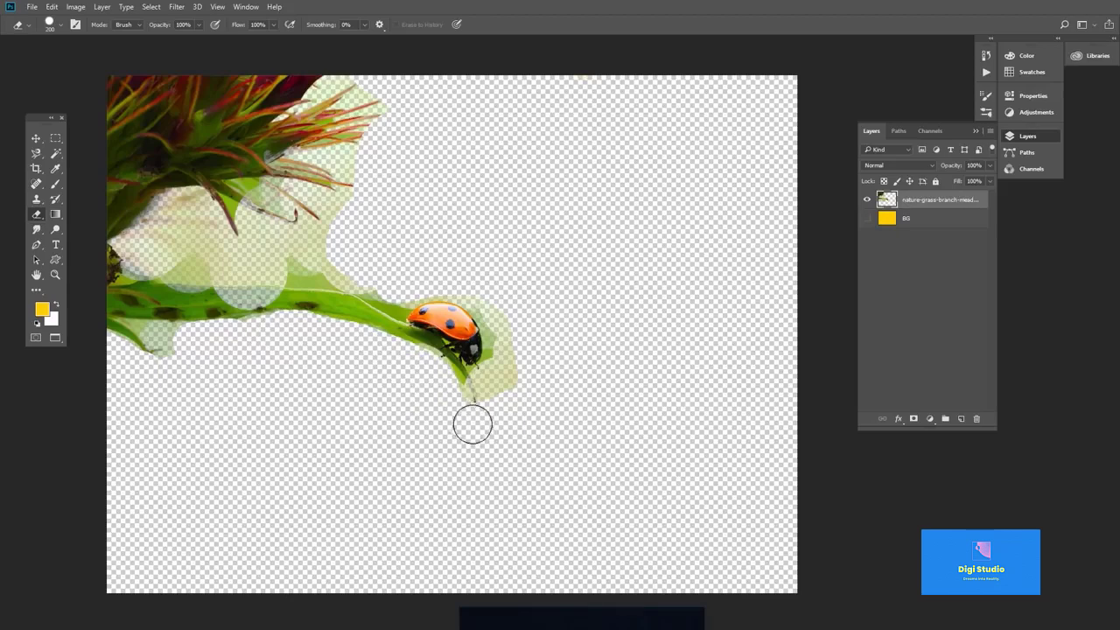
- Erase the leftover background around the ladybug and between the flower and the leaf, and return to the Move Tool
{"action": "left_click_drag", "start_coordinate": [505, 406], "coordinate": [508, 308]}
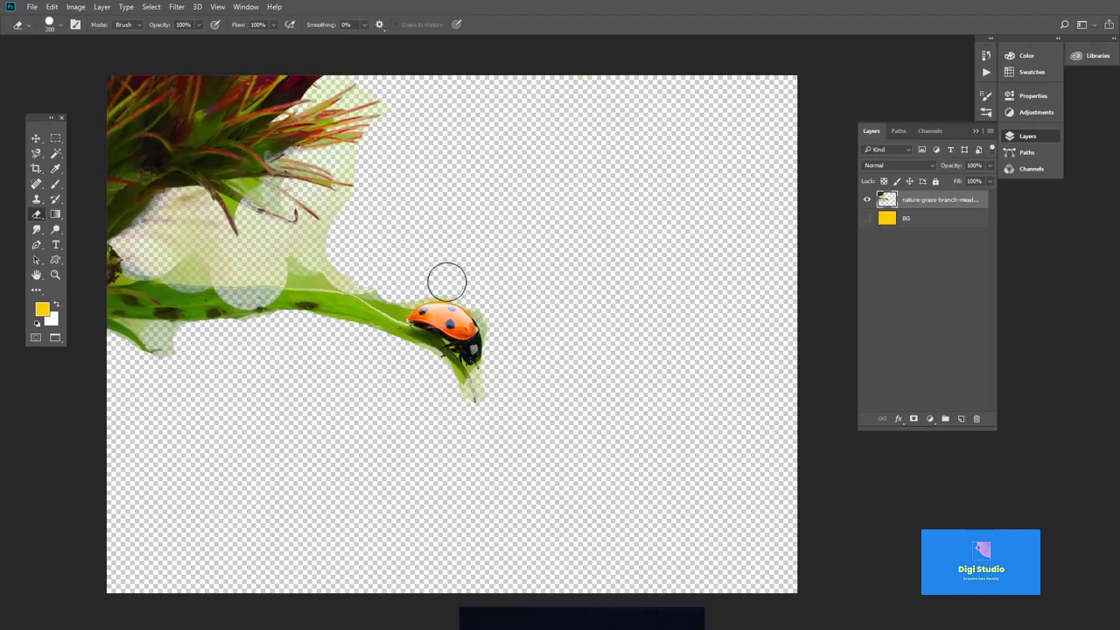
{"action": "mouse_move", "coordinate": [343, 267]}
{"action": "left_mouse_down"}
{"action": "mouse_move", "coordinate": [165, 258]}
{"action": "mouse_move", "coordinate": [145, 246]}
{"action": "mouse_move", "coordinate": [176, 212]}
{"action": "mouse_move", "coordinate": [196, 239]}
{"action": "mouse_move", "coordinate": [244, 263]}
{"action": "mouse_move", "coordinate": [261, 241]}
{"action": "mouse_move", "coordinate": [315, 240]}
{"action": "mouse_move", "coordinate": [348, 213]}
{"action": "left_mouse_up"}
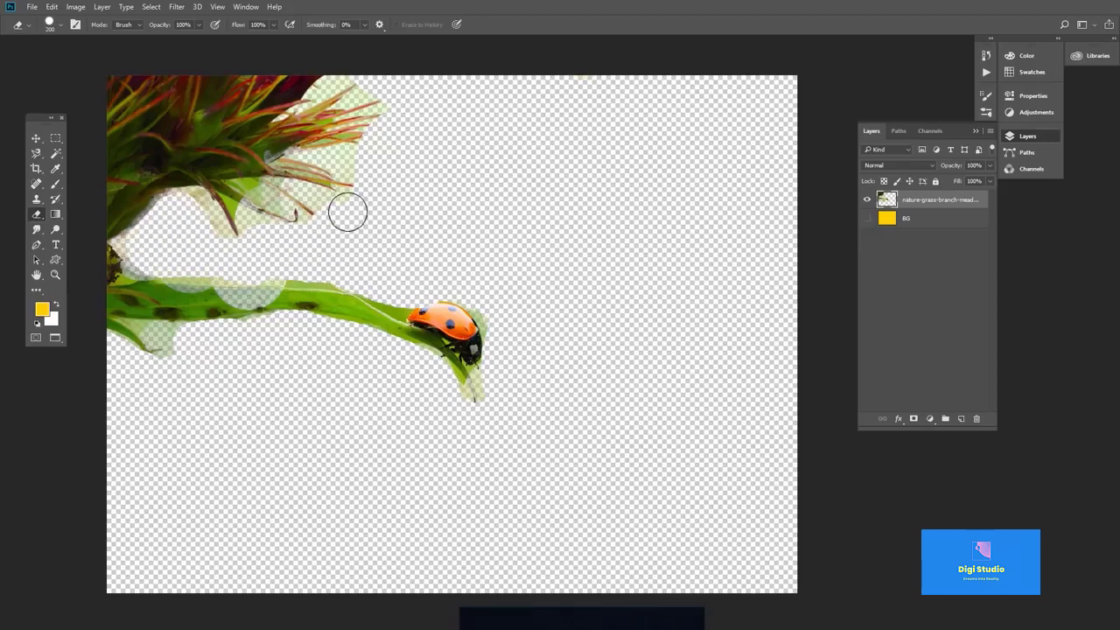
{"action": "key", "text": "v"}
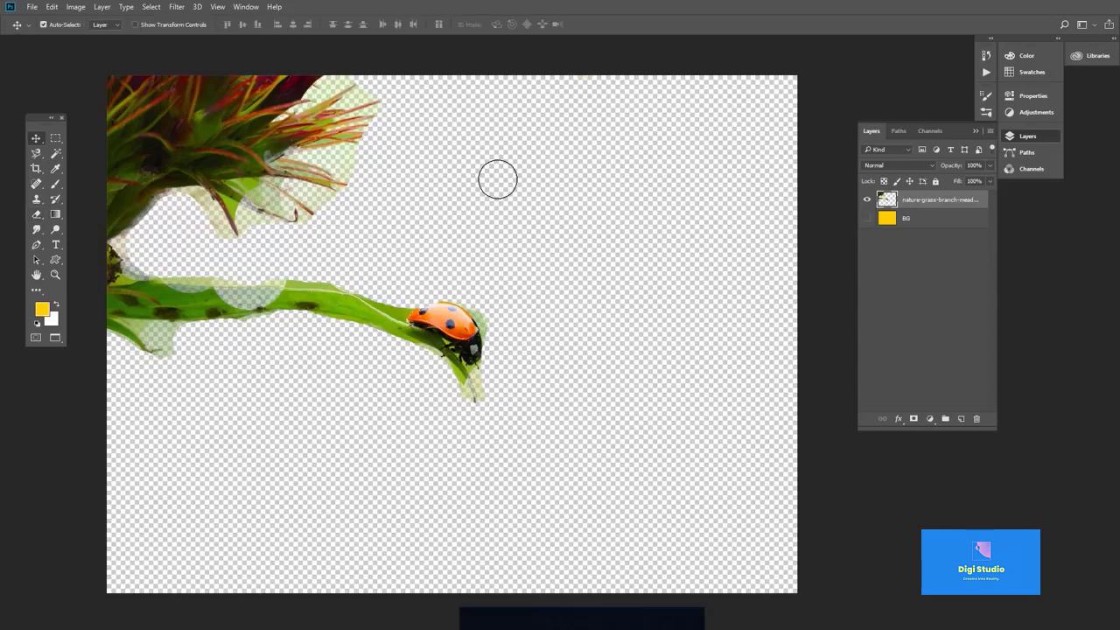